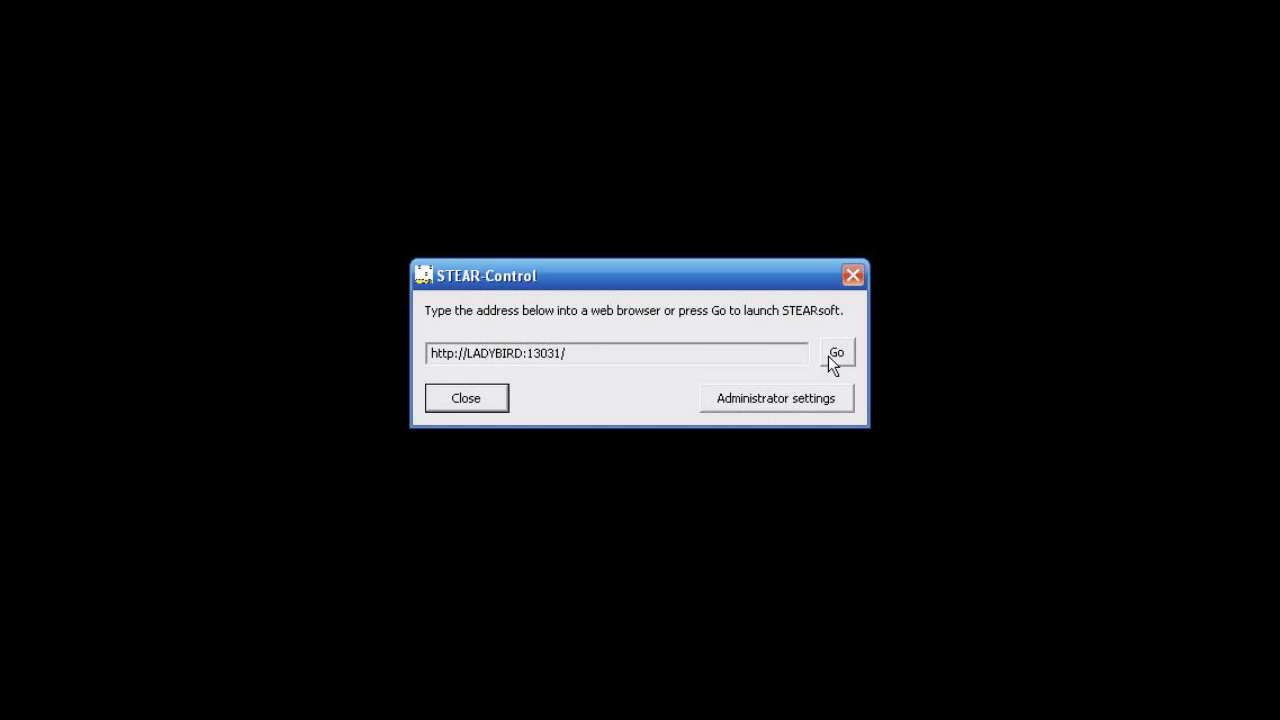
Launch STEARsoft and sign in to the administrator area with the admin credentials.
click(836, 354)
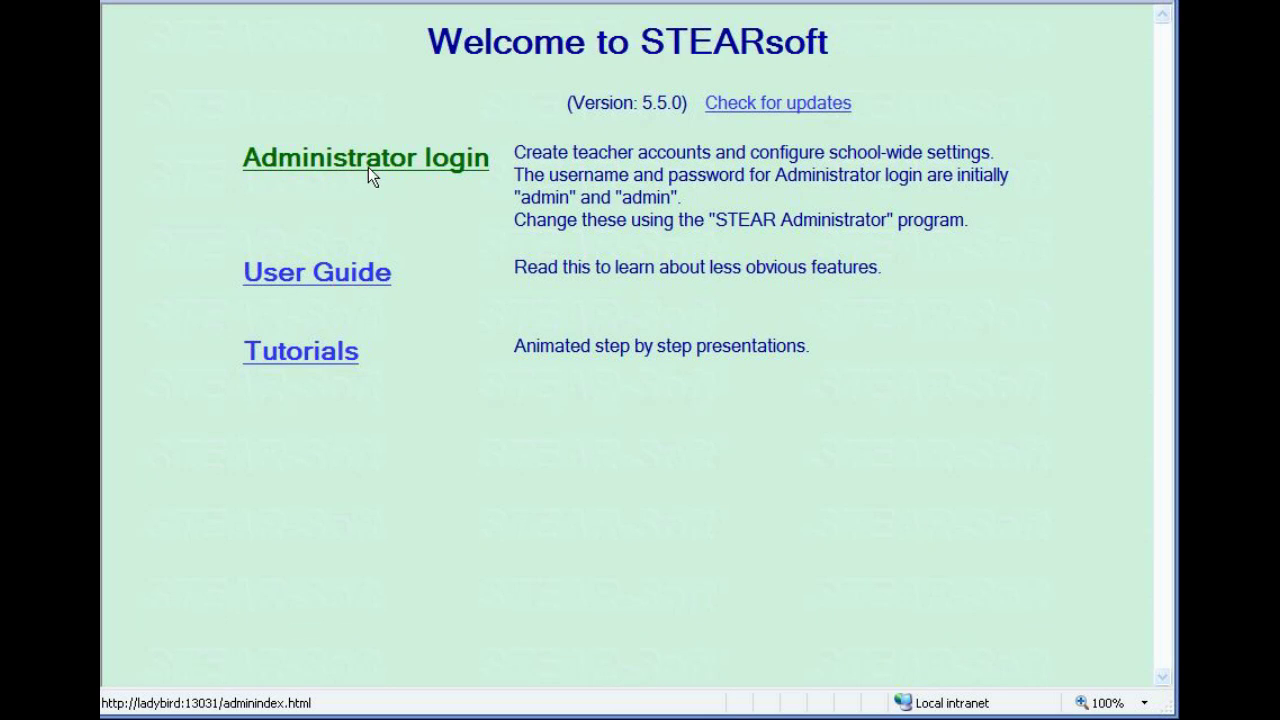
click(367, 173)
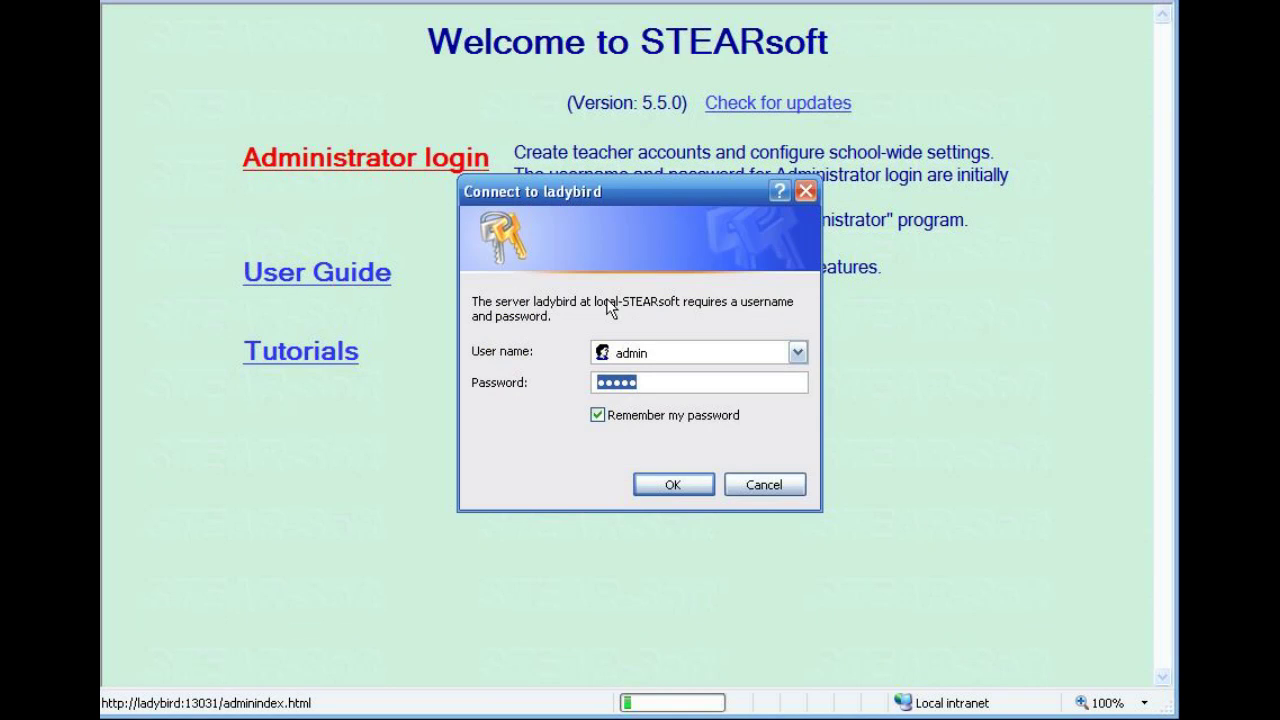
click(683, 352)
text(admin)
key(Tab)
text(admin)
click(684, 482)
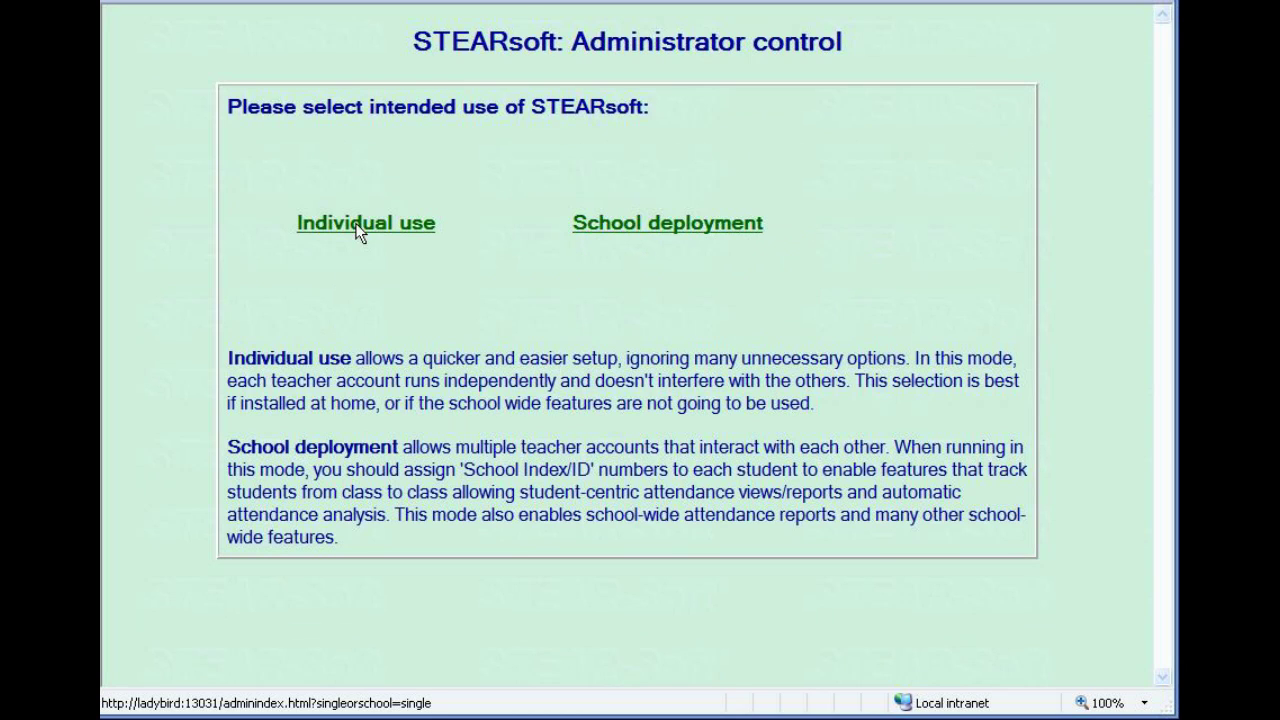
Choose individual use and enter the new teacher's login username, password and full name.
click(359, 229)
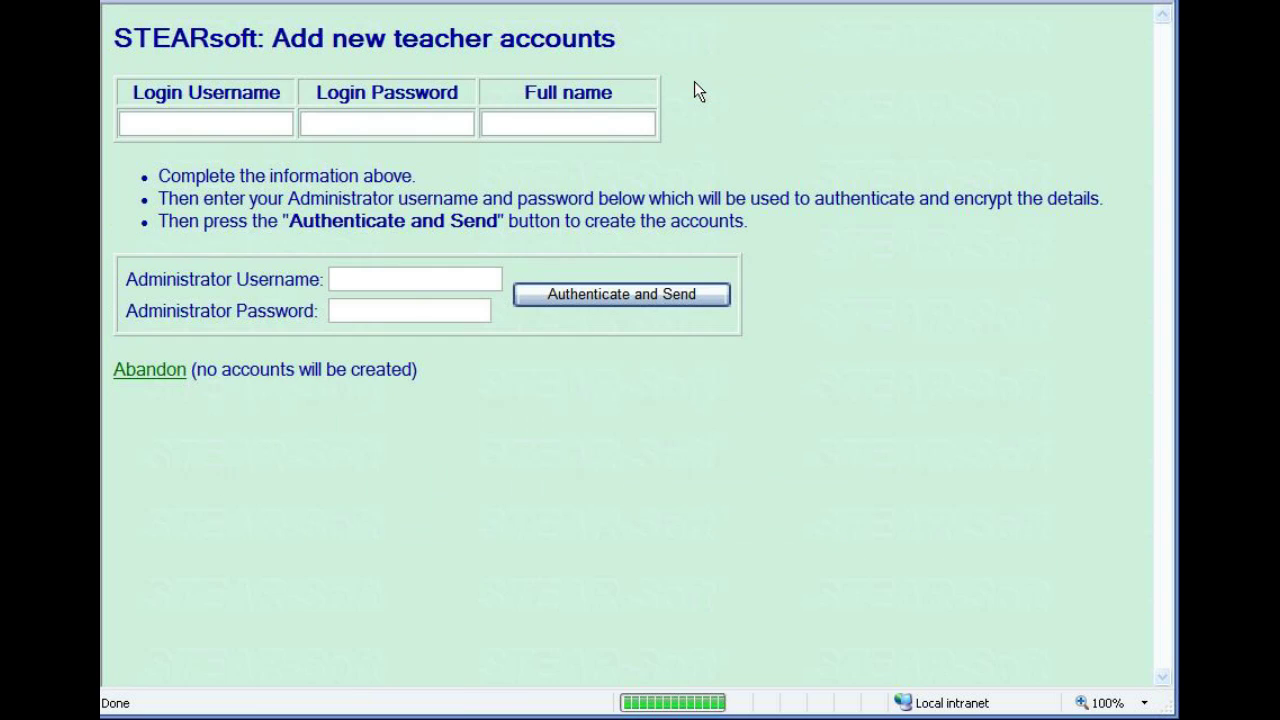
click(226, 120)
click(317, 127)
text(password)
click(502, 132)
text(Mr M Butler)
Authenticate with the administrator credentials to create the teacher account.
click(434, 278)
text(admin)
click(425, 310)
text(•••••)
click(569, 293)
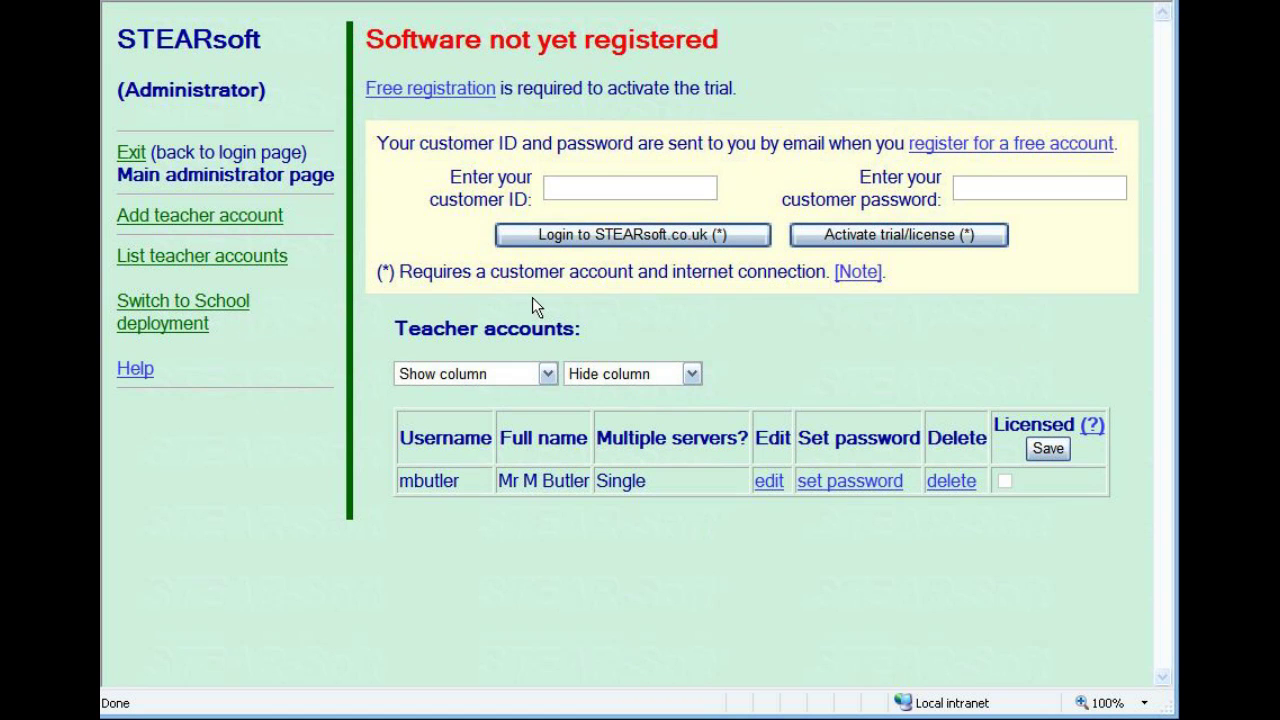
Submit a free registration request with the teacher's name, school STEARsoft and confirmed e-mail address.
click(447, 88)
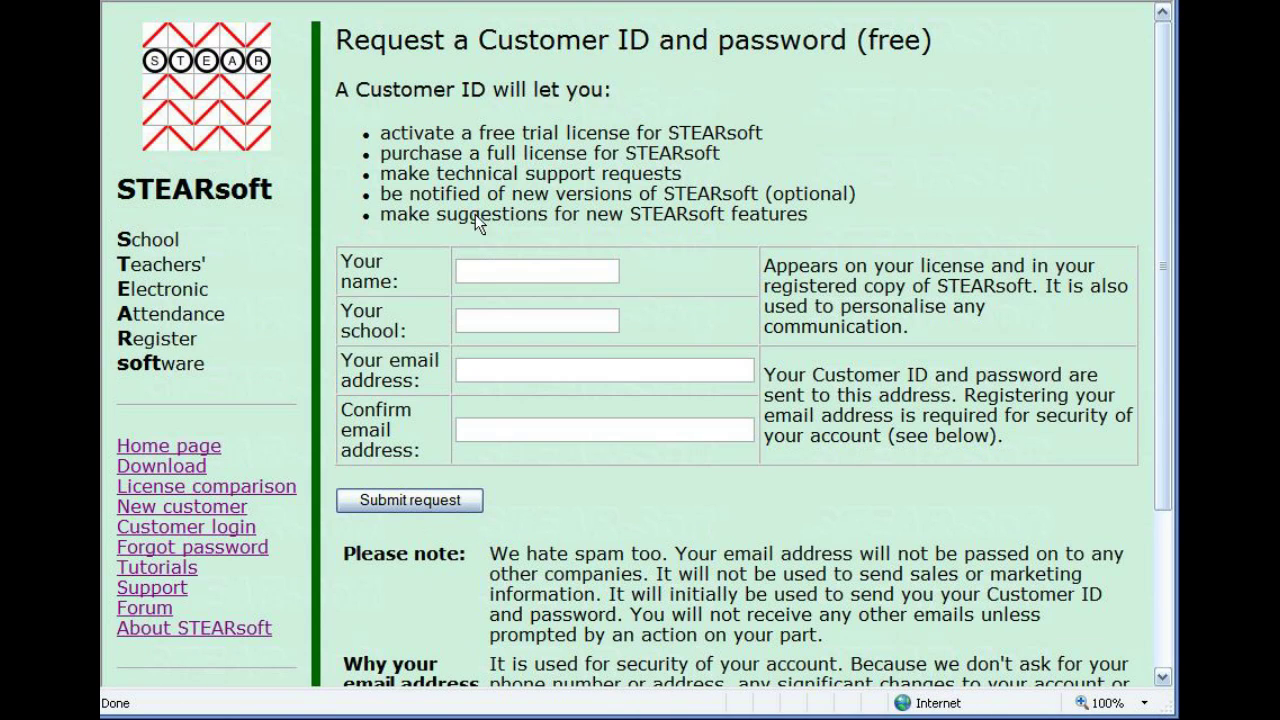
click(481, 272)
text(M Butler)
key(Tab)
text(STEARsoft)
key(Tab)
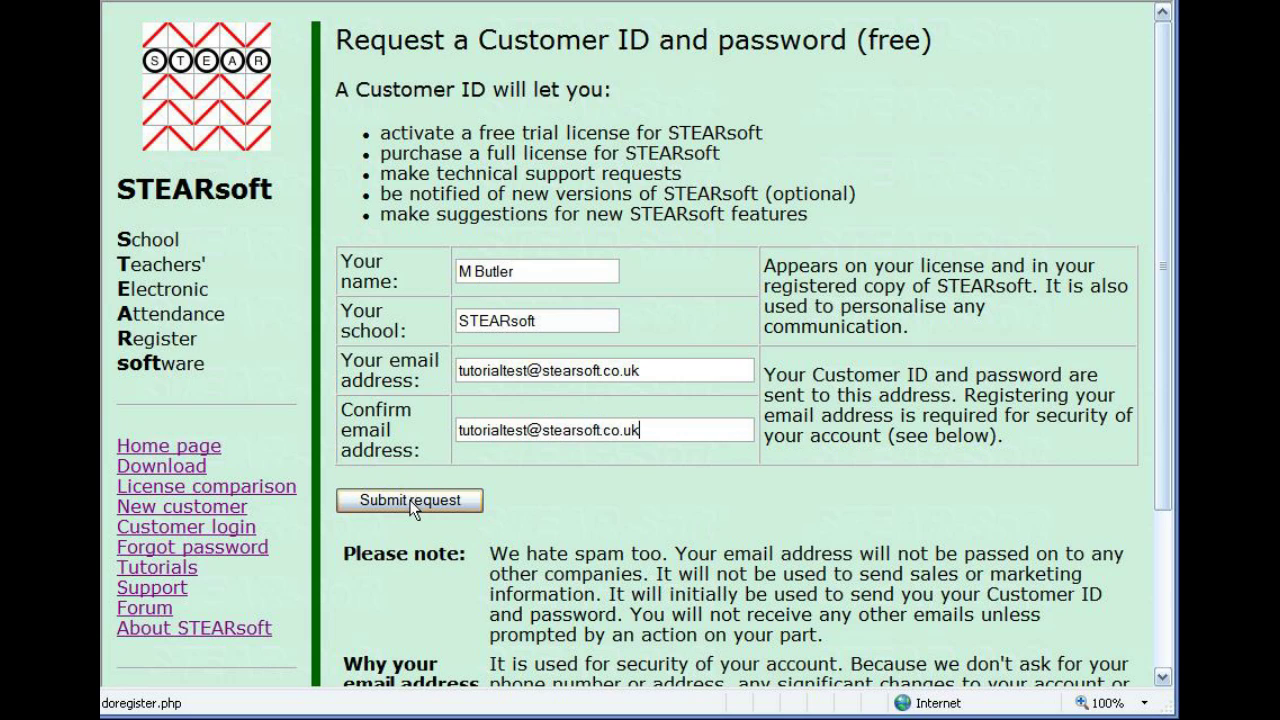
click(411, 505)
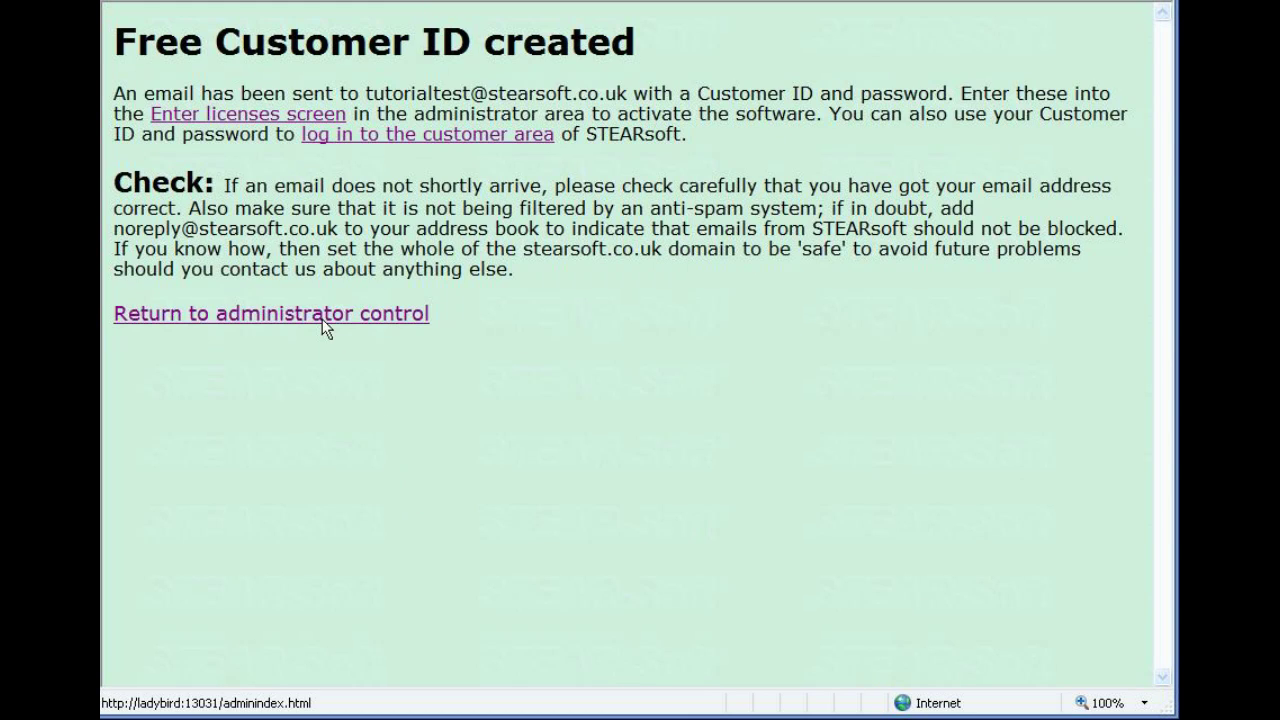
Paste the customer ID and password to activate the free individual trial licence.
click(322, 316)
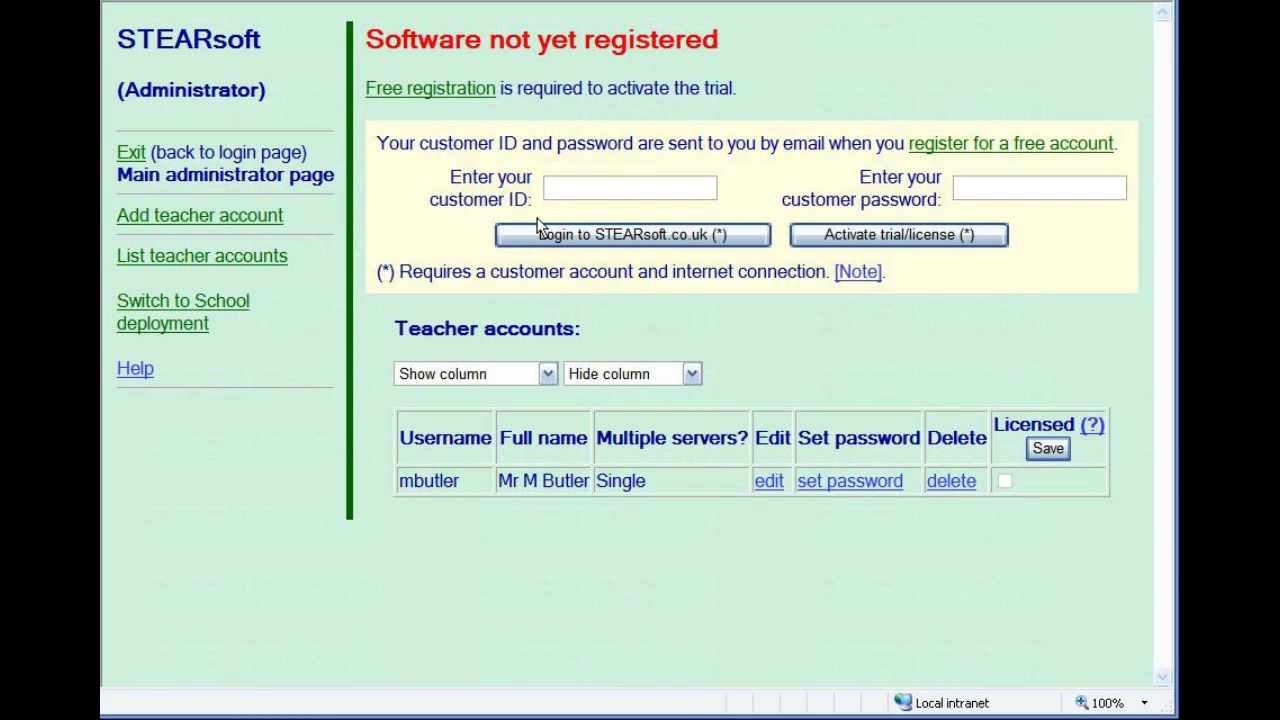
click(561, 183)
key(ctrl+v)
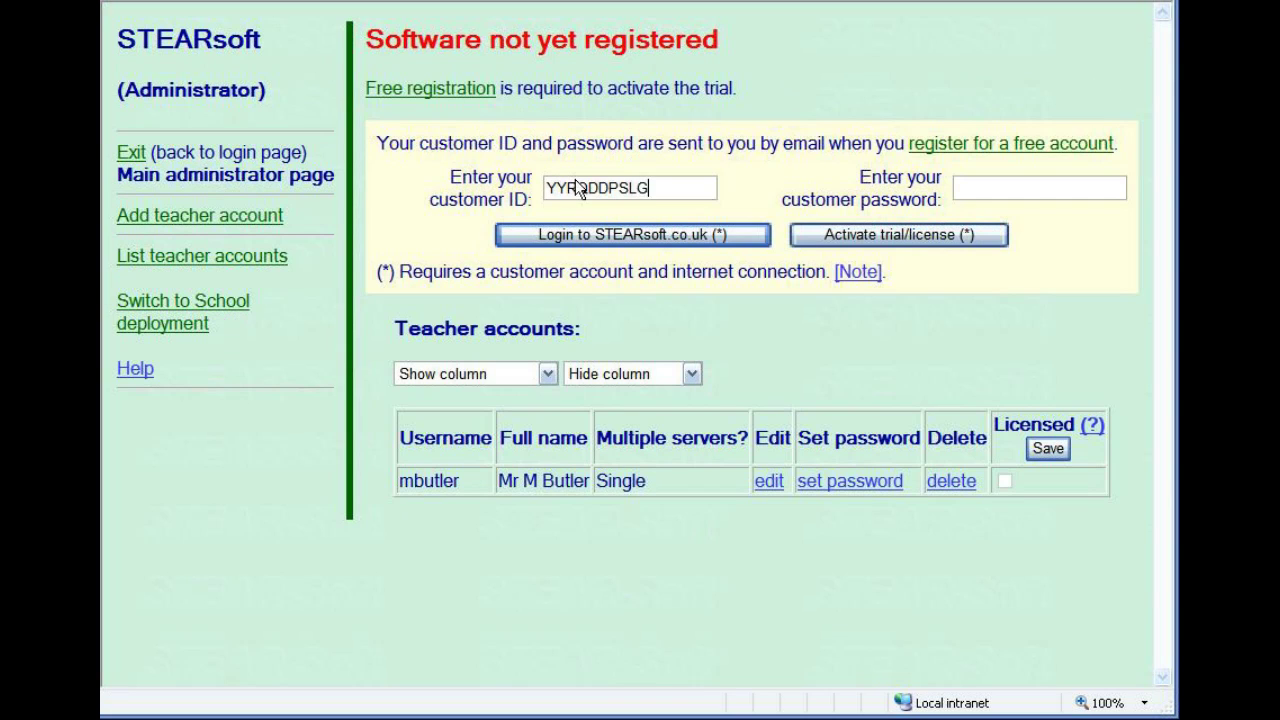
click(1028, 186)
key(ctrl+v)
click(938, 233)
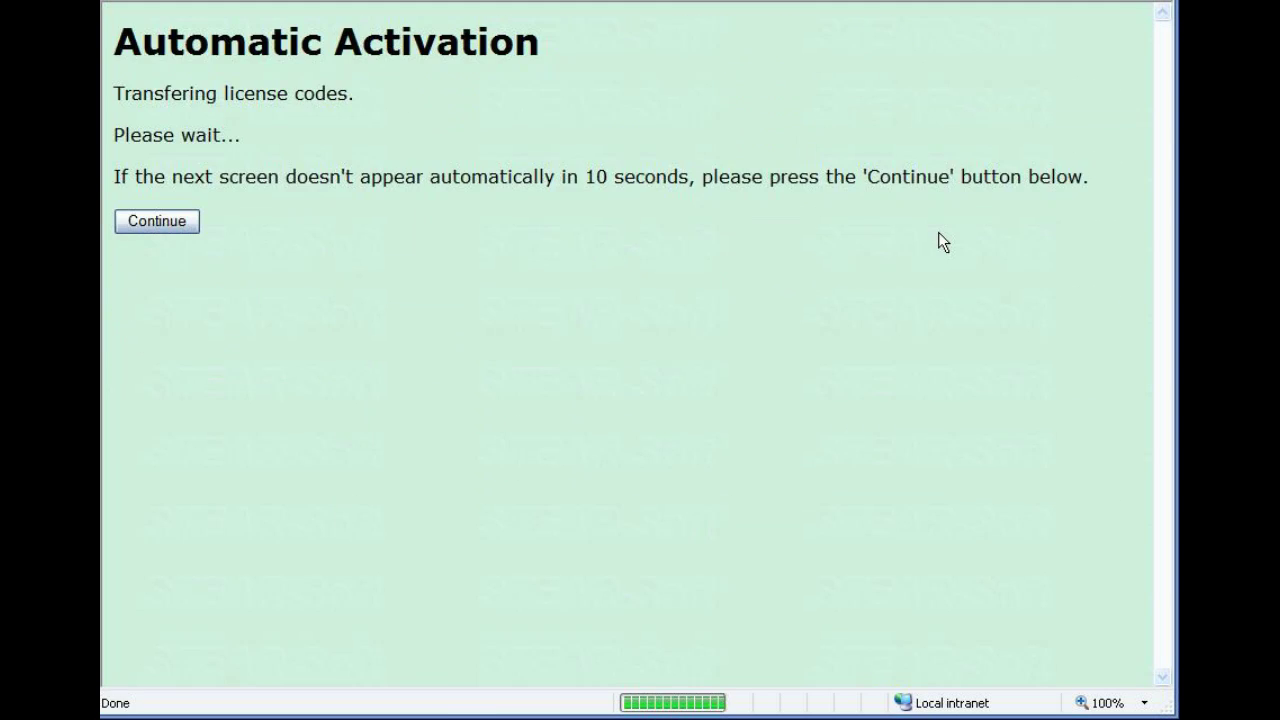
click(387, 290)
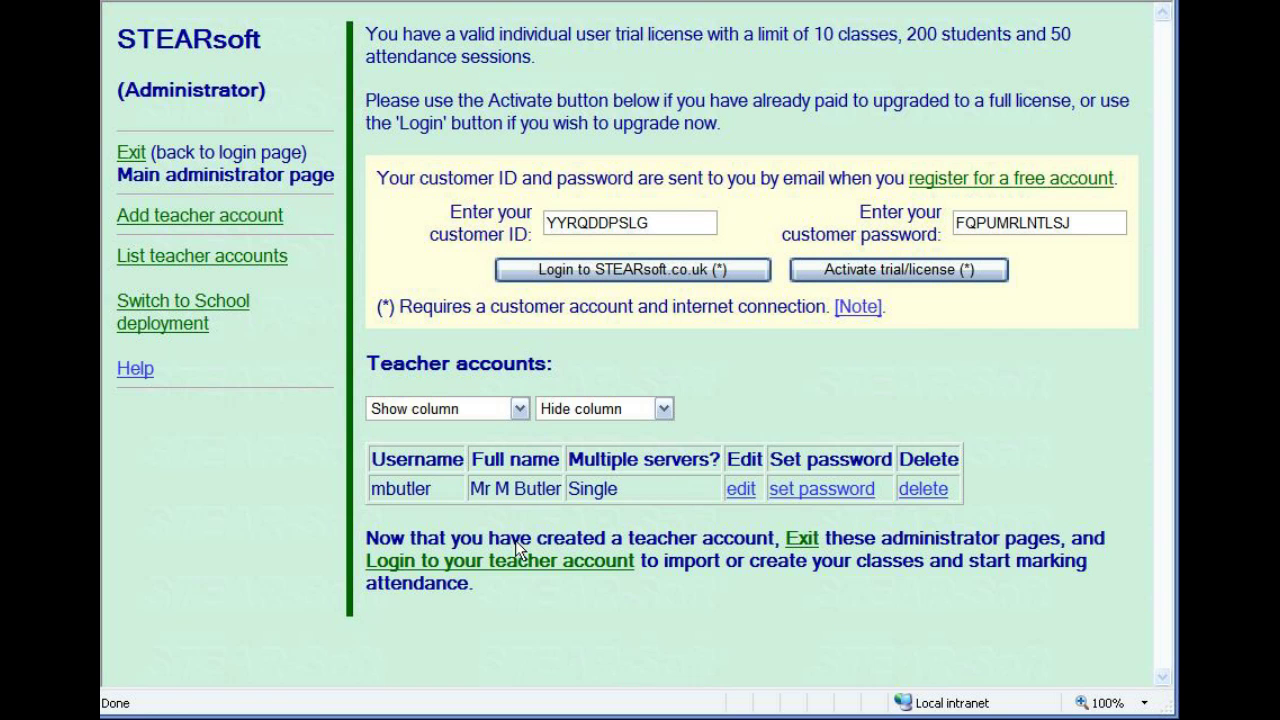
Begin signing in to the teacher account, replacing the prefilled username.
click(518, 558)
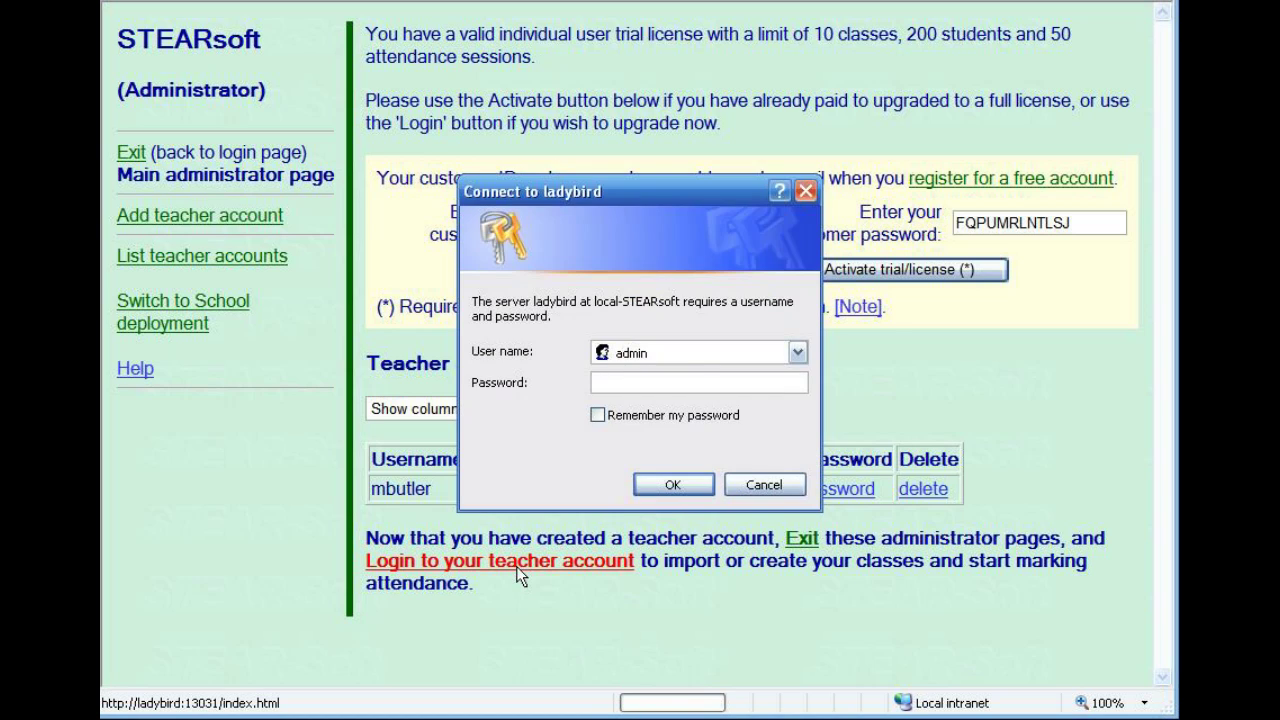
double_click(673, 352)
text(mbuord)
Finish the teacher sign-in, set the school year to start in August, and save the preferences.
click(673, 484)
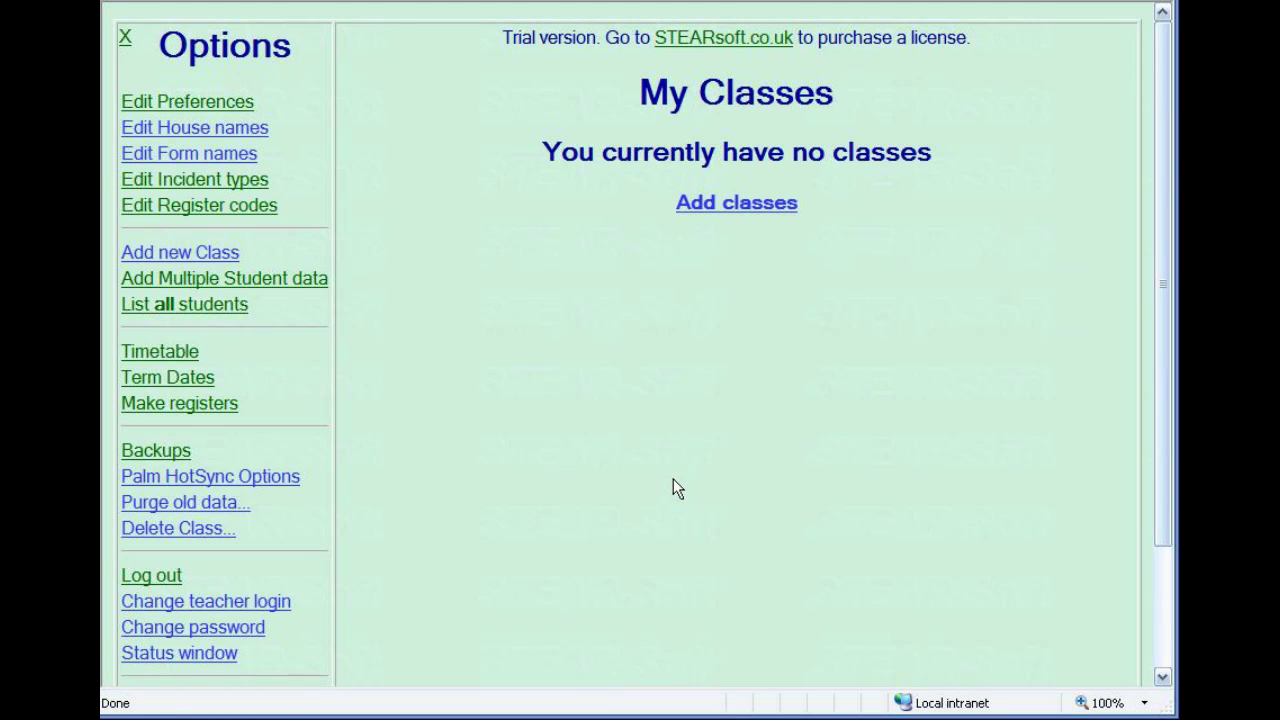
click(713, 206)
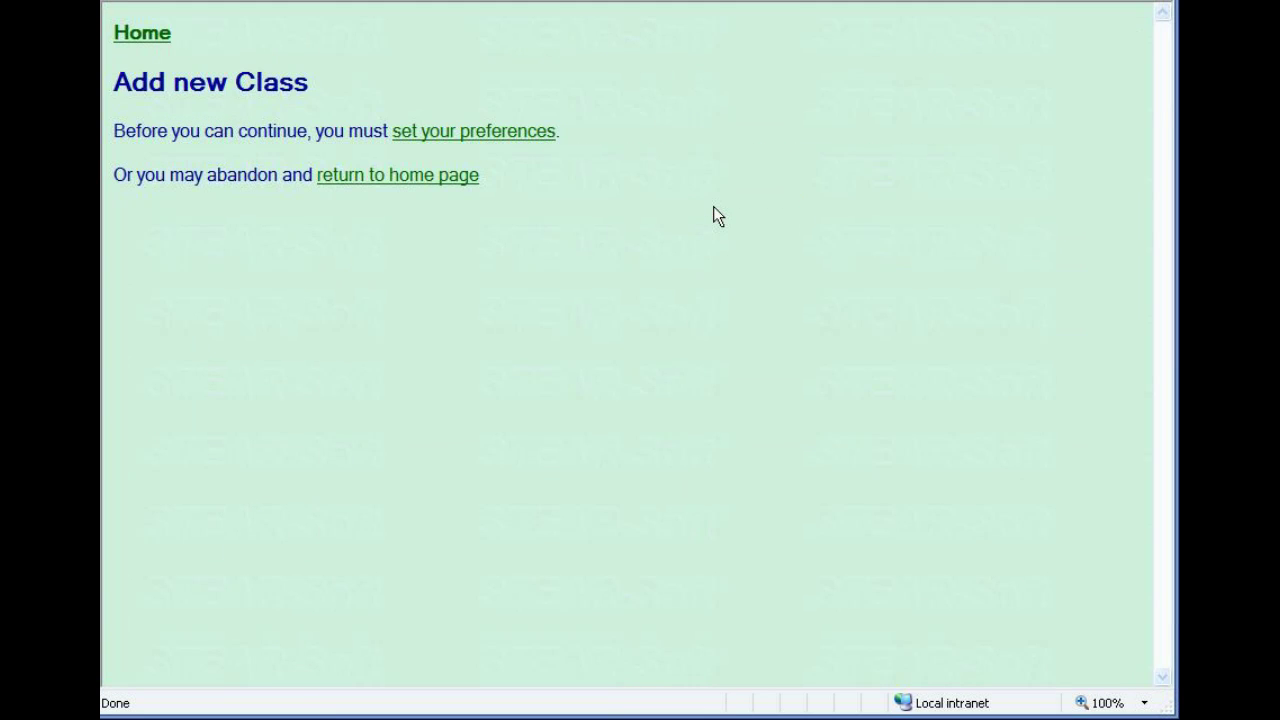
click(489, 132)
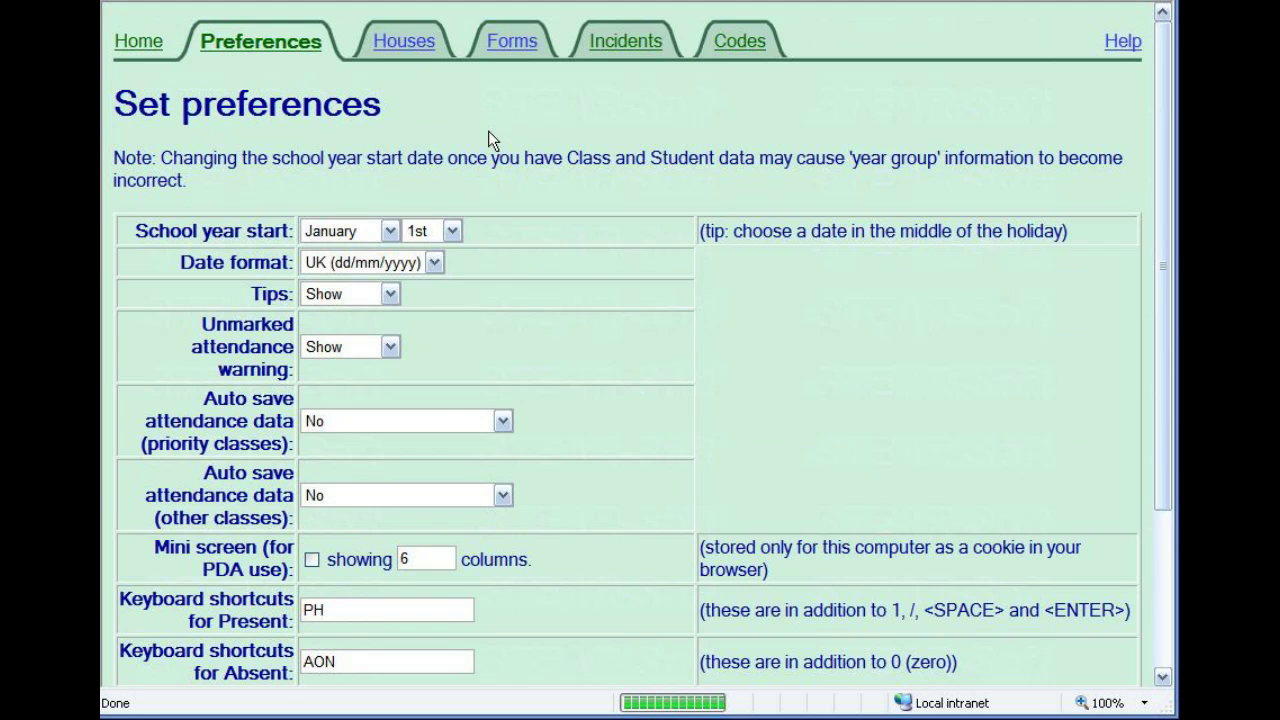
click(390, 231)
click(386, 380)
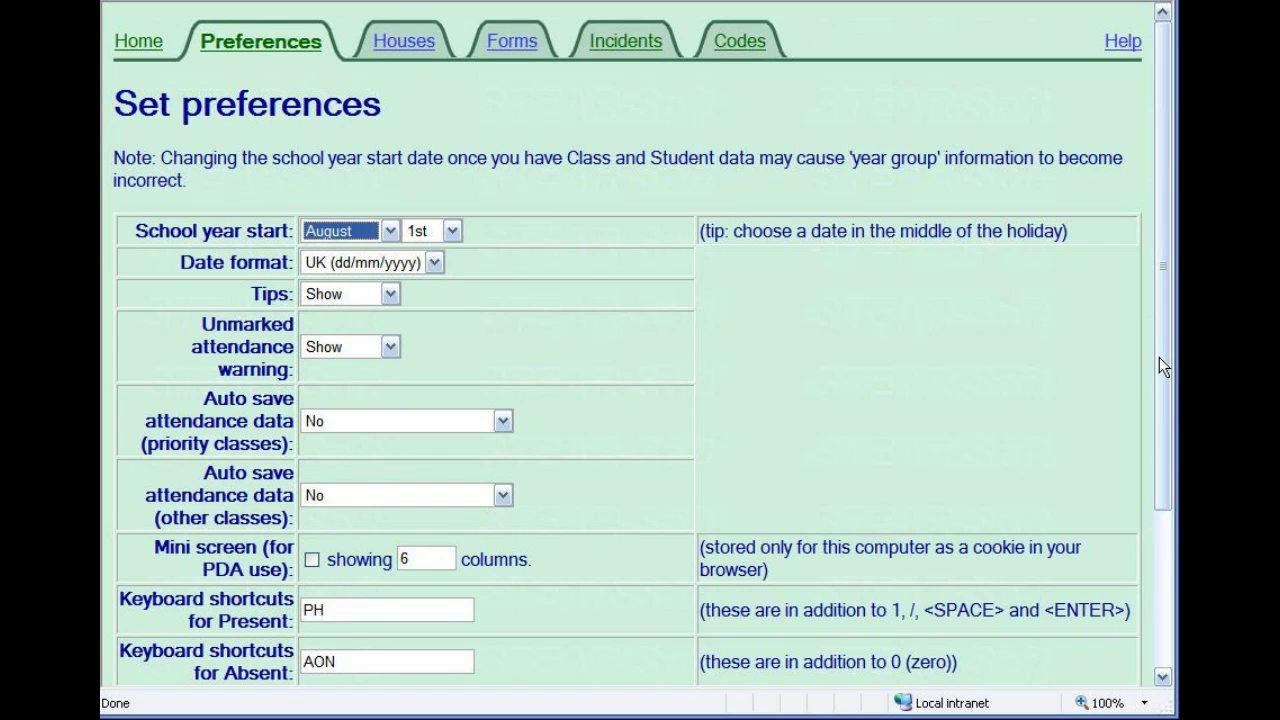
drag(1170, 358, 1168, 536)
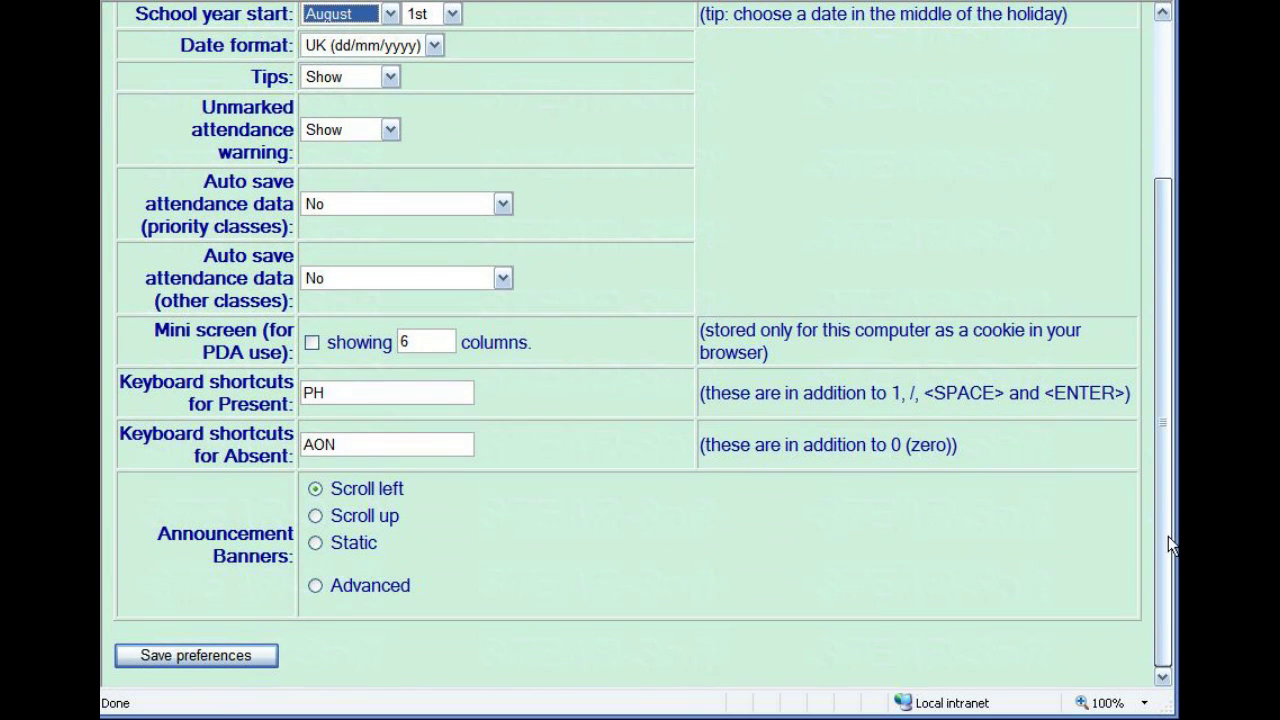
click(182, 655)
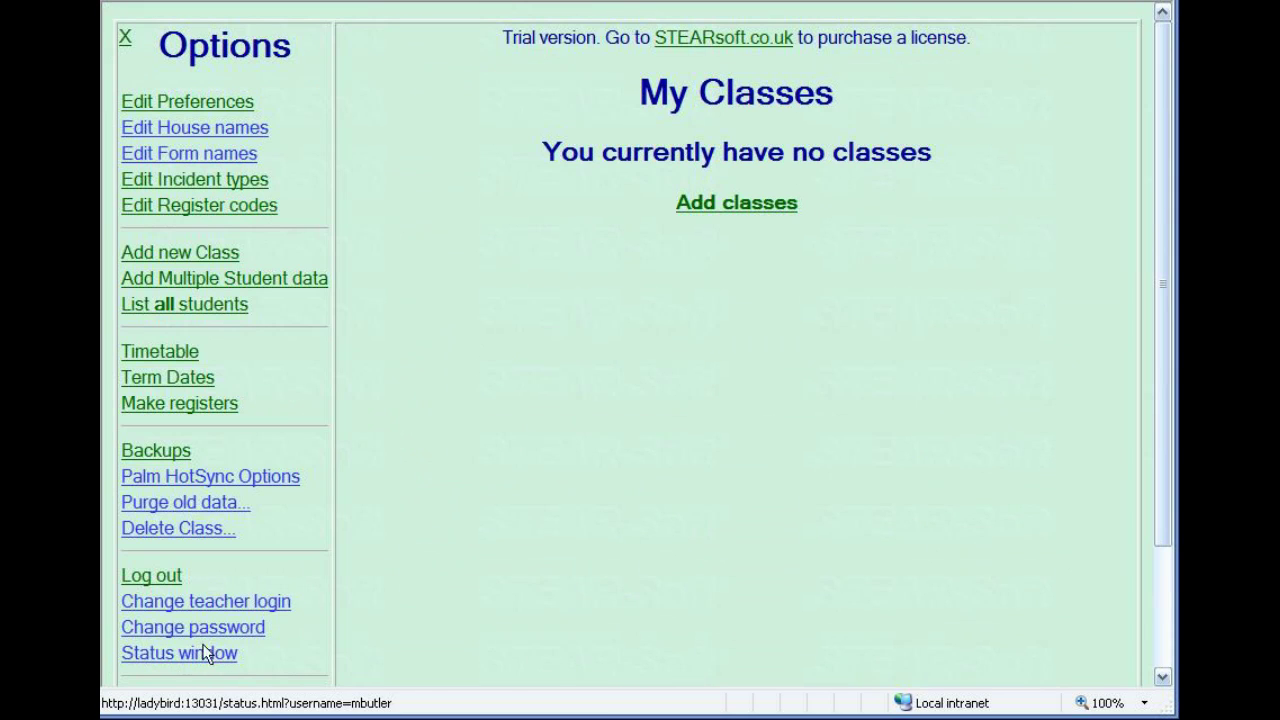
Add classes 7F, 8B (year 8, priority) and 10En4 (year 10), then return home.
click(754, 205)
text(7)
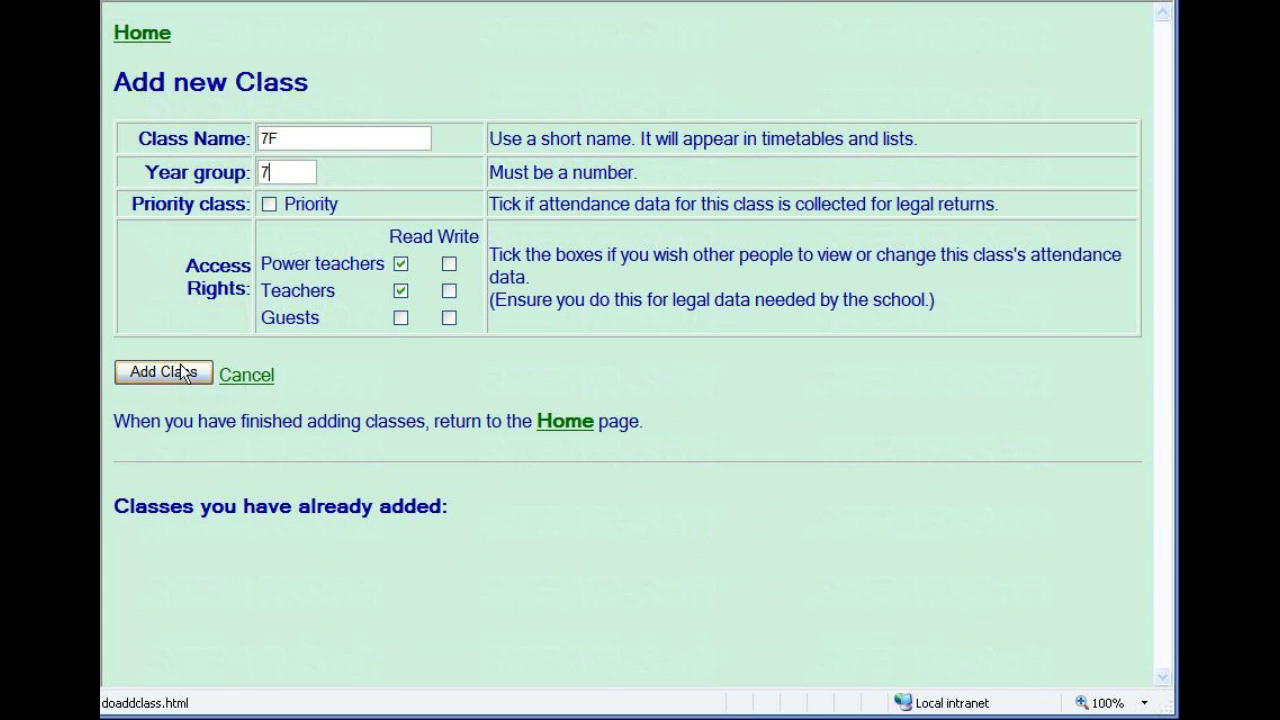
click(171, 375)
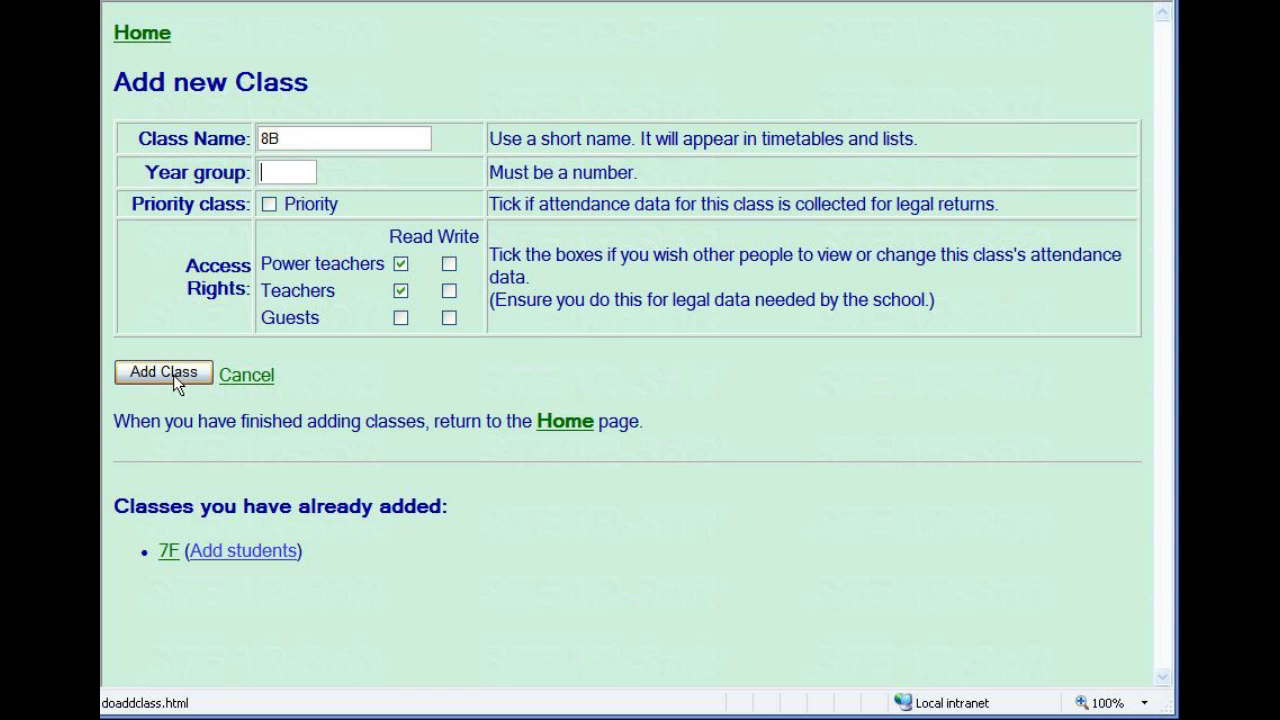
click(269, 206)
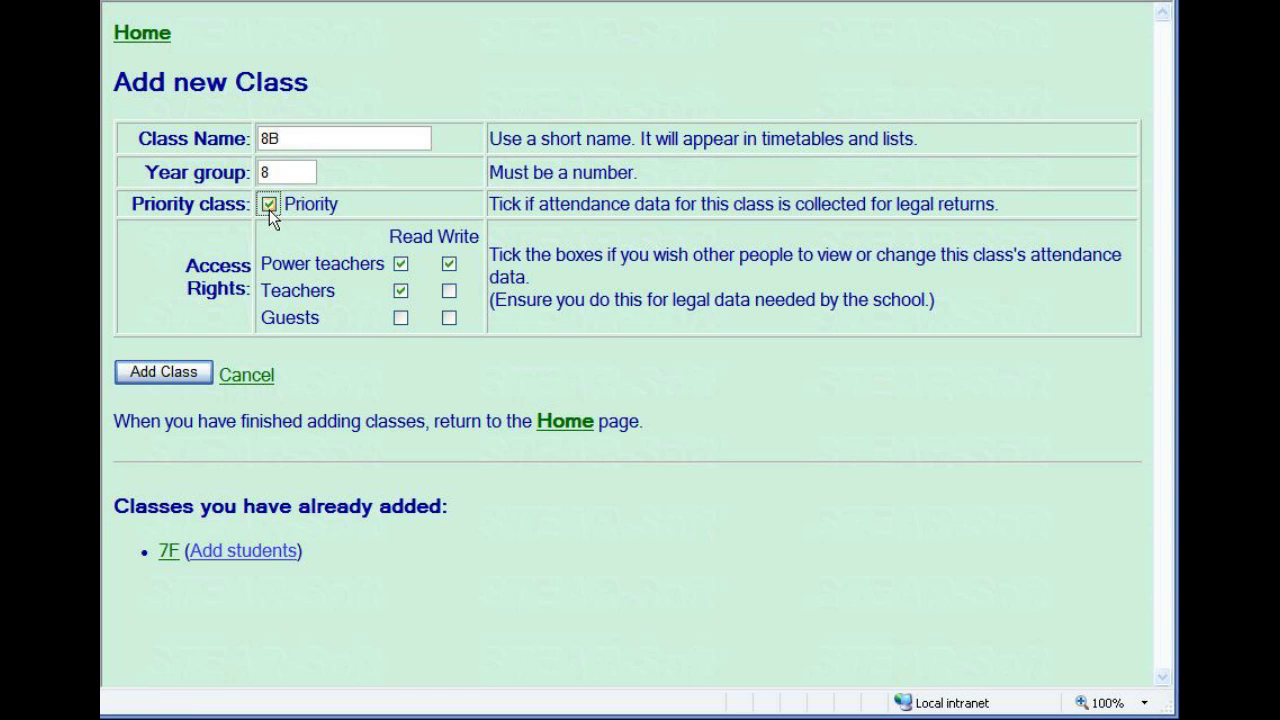
click(175, 385)
text(10En4)
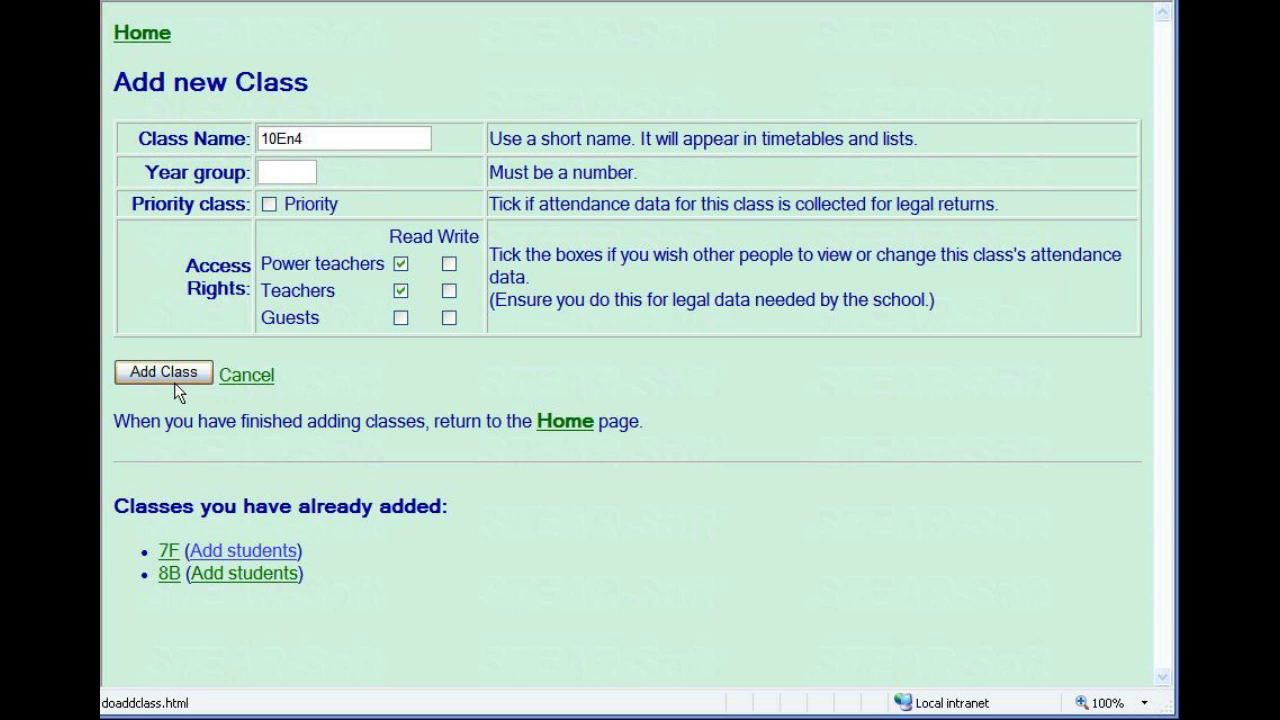
click(172, 376)
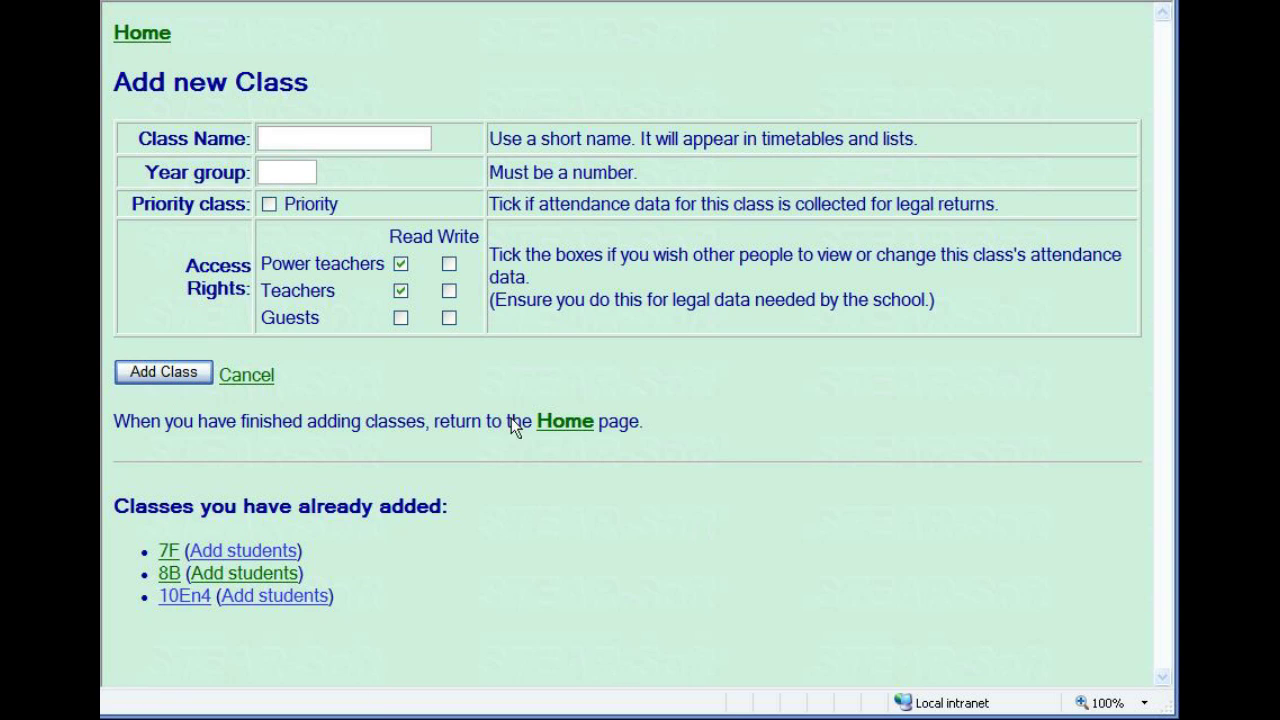
click(558, 424)
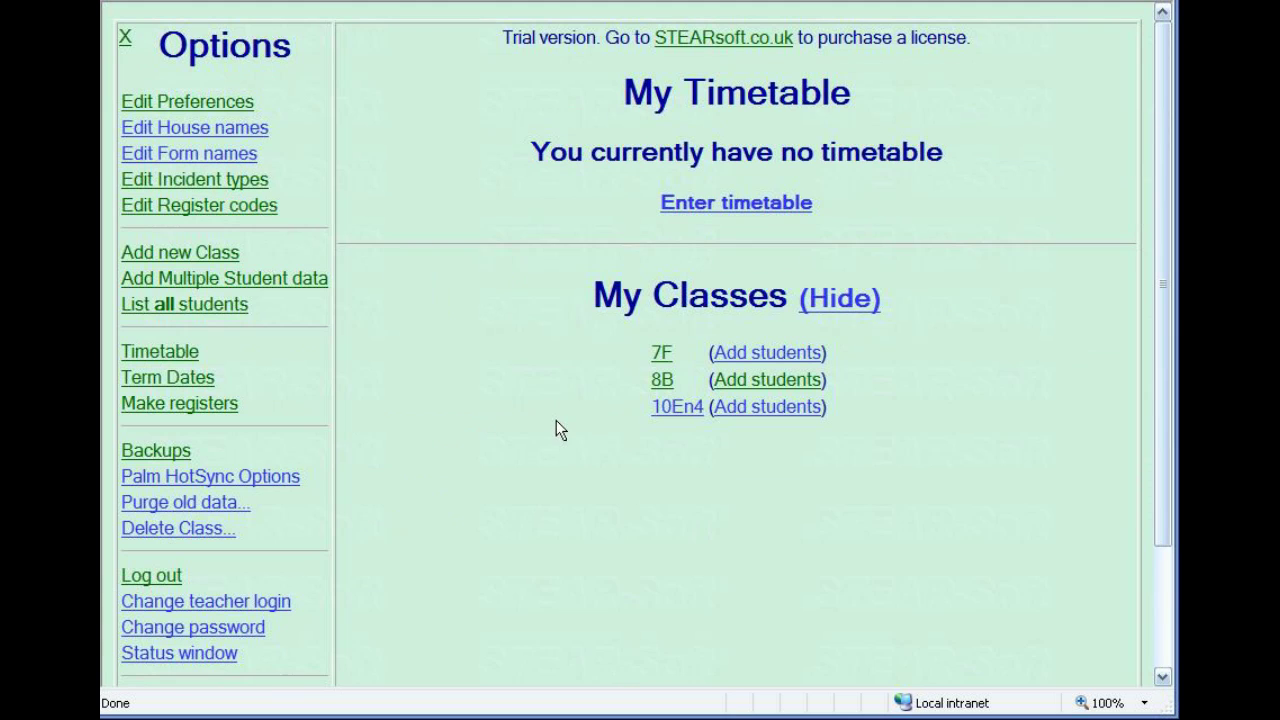
Define a Monday–Friday single-week timetable with the third period from 10:10 to 11:10.
click(713, 203)
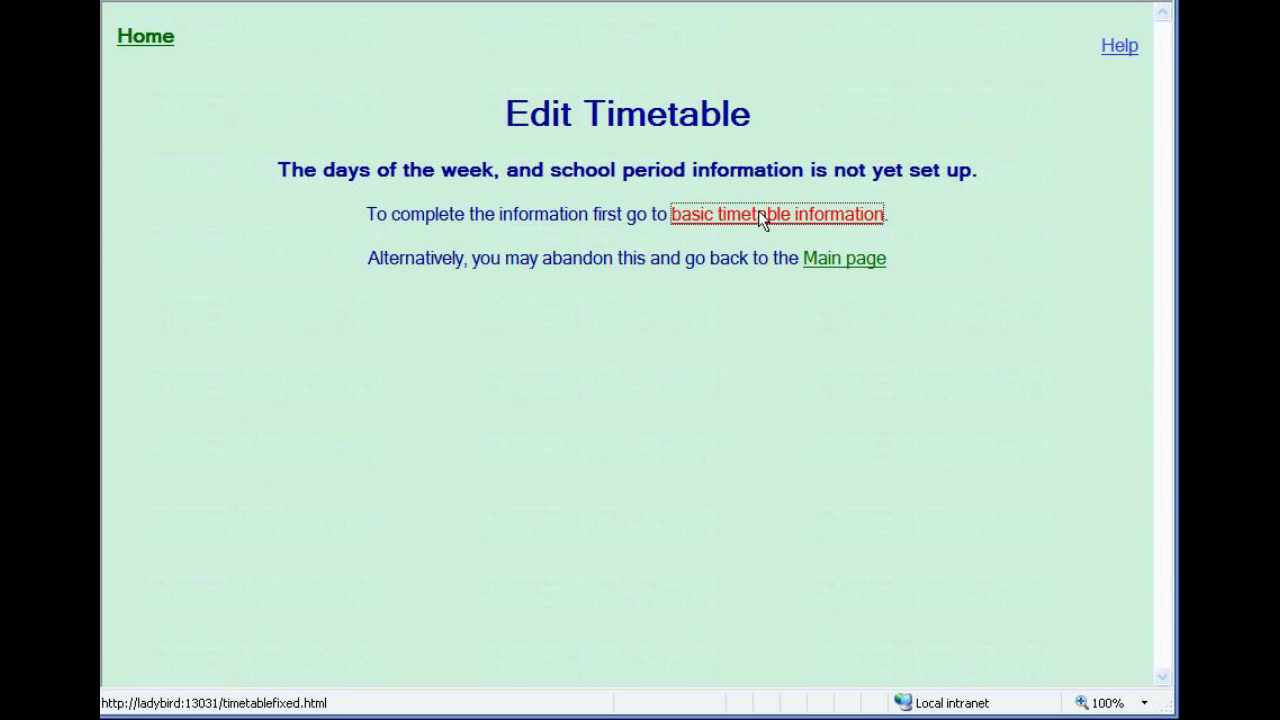
click(758, 214)
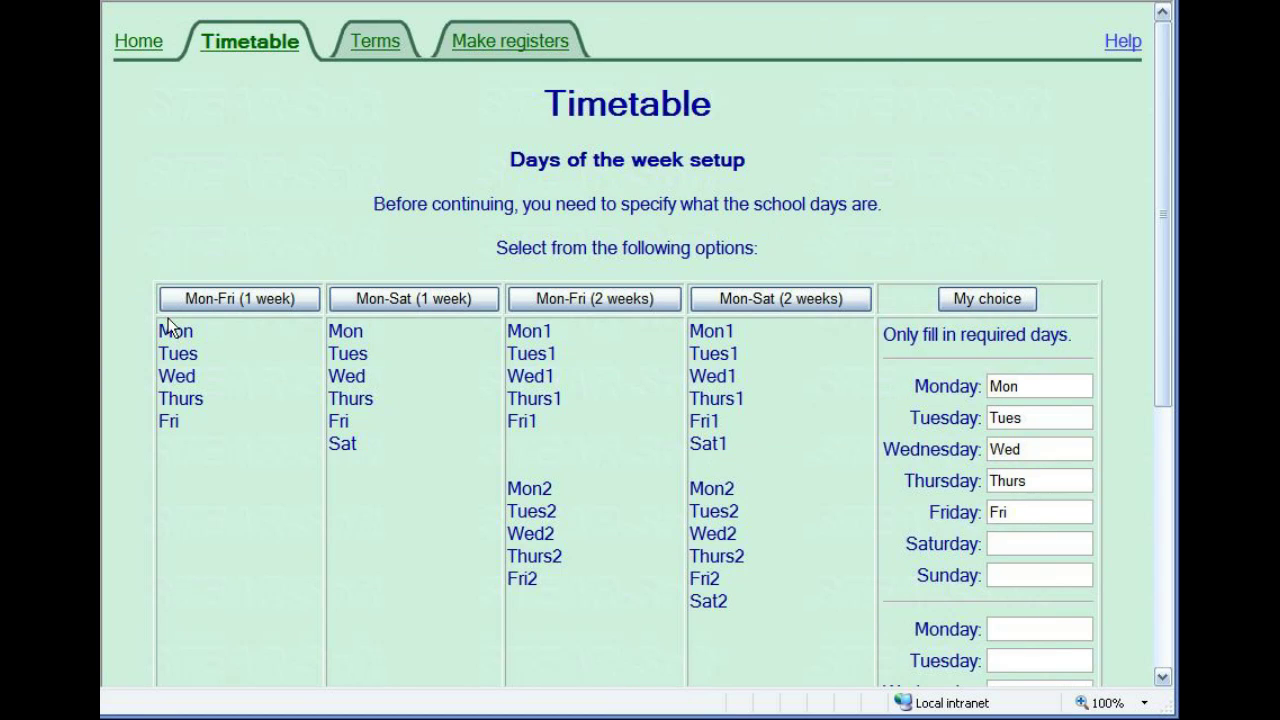
click(216, 298)
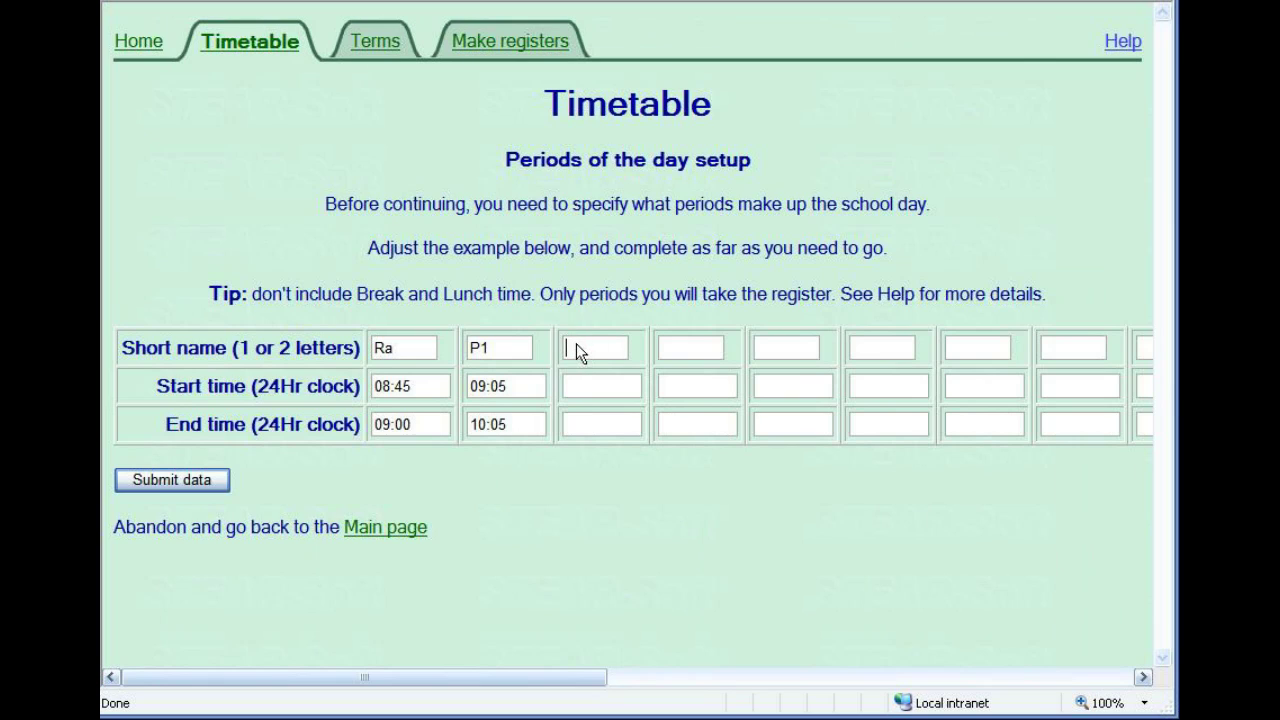
key(Tab)
text(10:10)
key(Tab)
text(11:10)
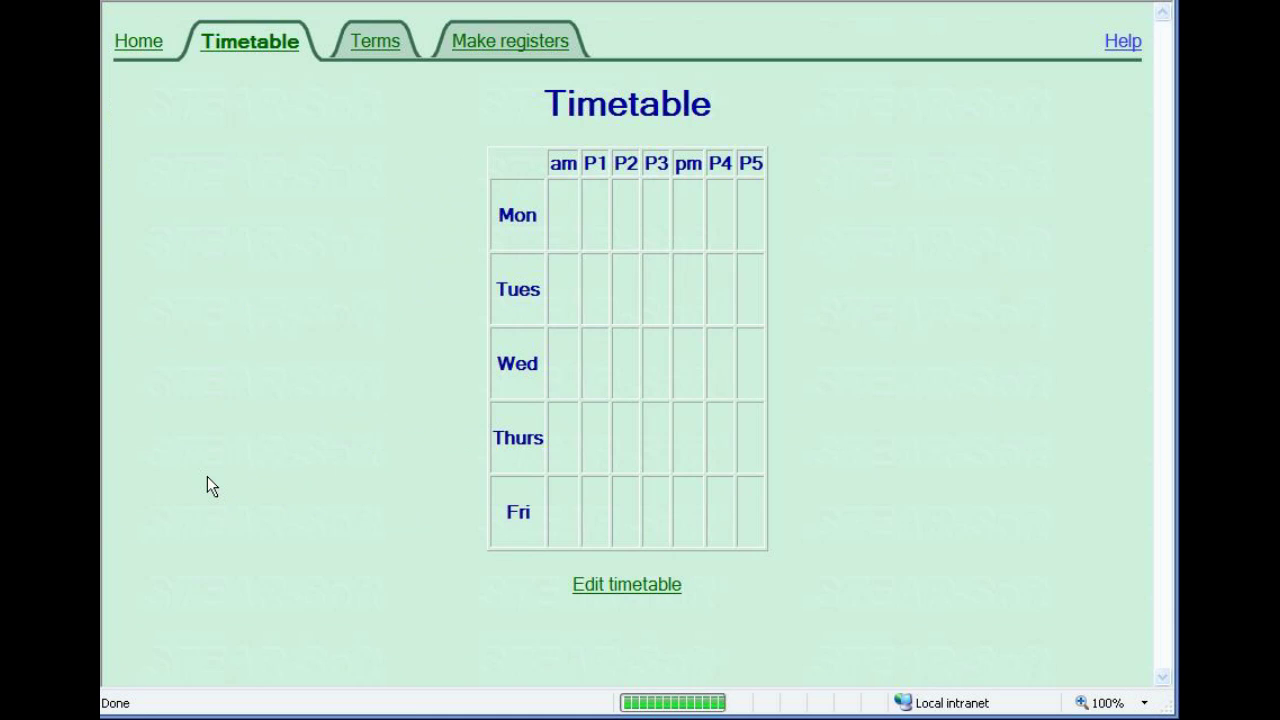
click(610, 582)
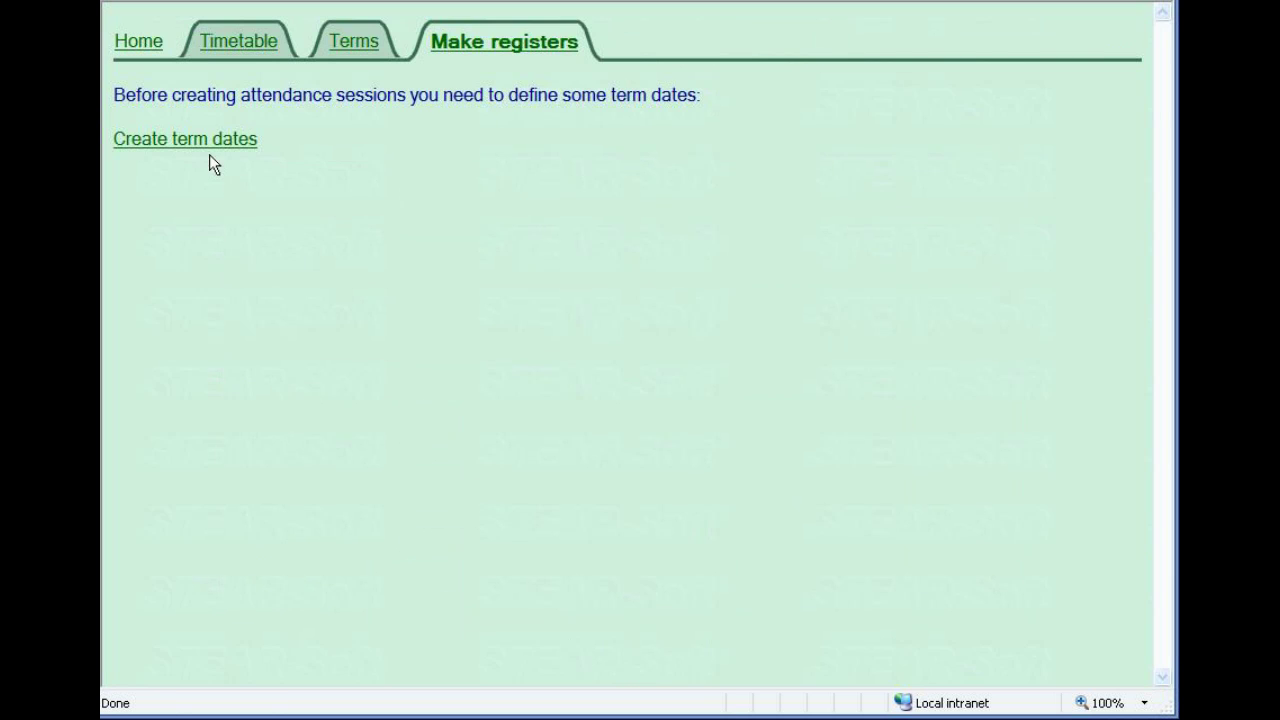
Add the Spring 2012 term, 1/1/2012–10/4/2012, with days off 14/2/2012–21/2/2012.
click(207, 150)
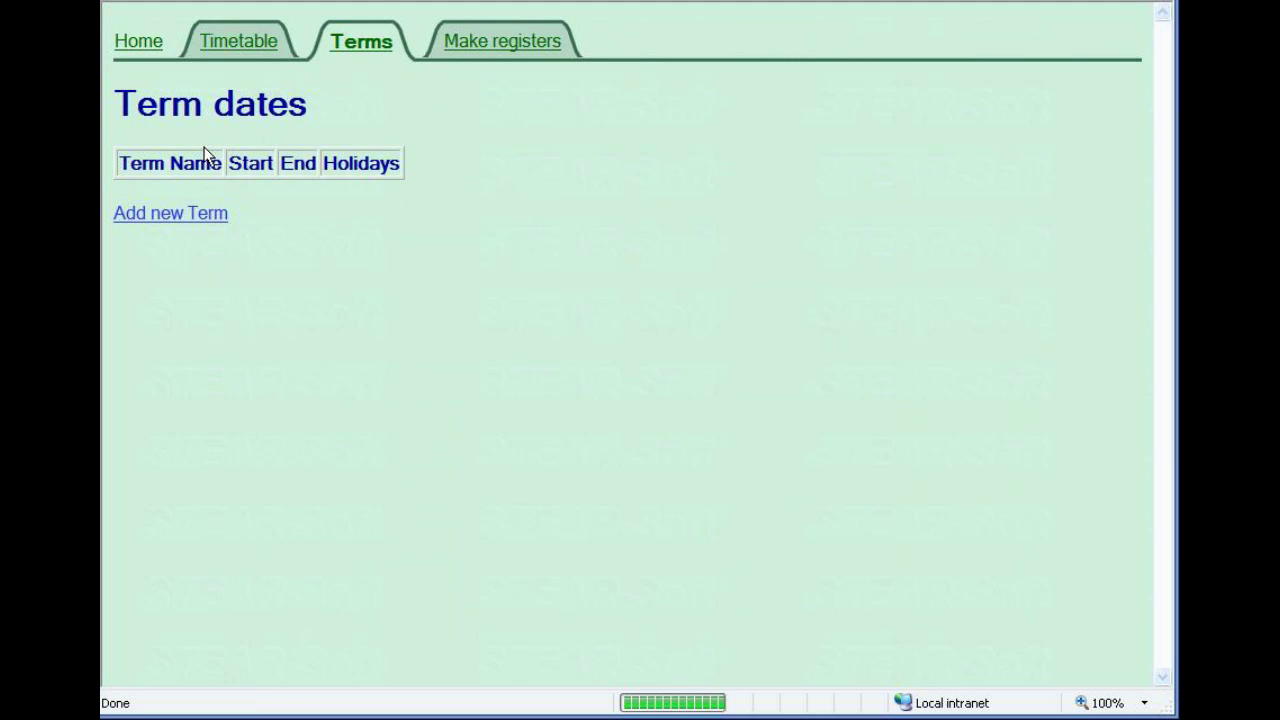
click(170, 216)
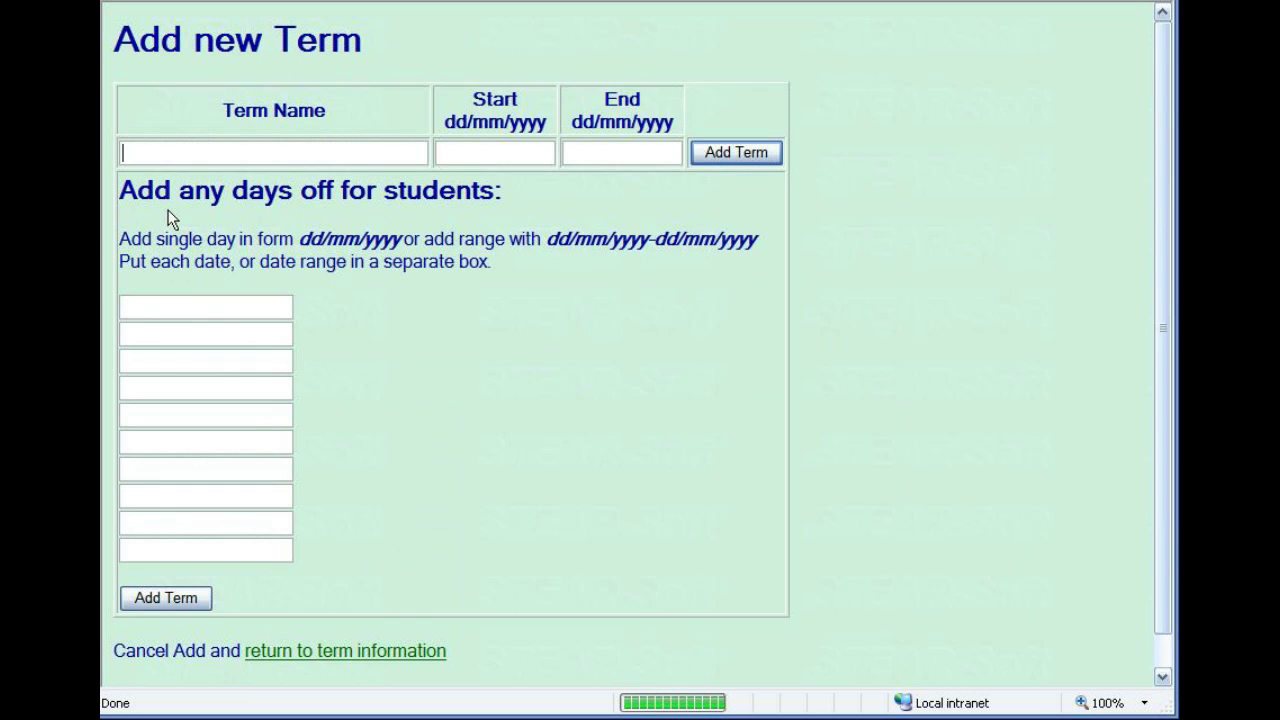
text(Spr)
text(ing 2012)
text(1/1/2012)
text(10/4/)
text(2012)
click(220, 308)
text(14/2/2012-21/2)
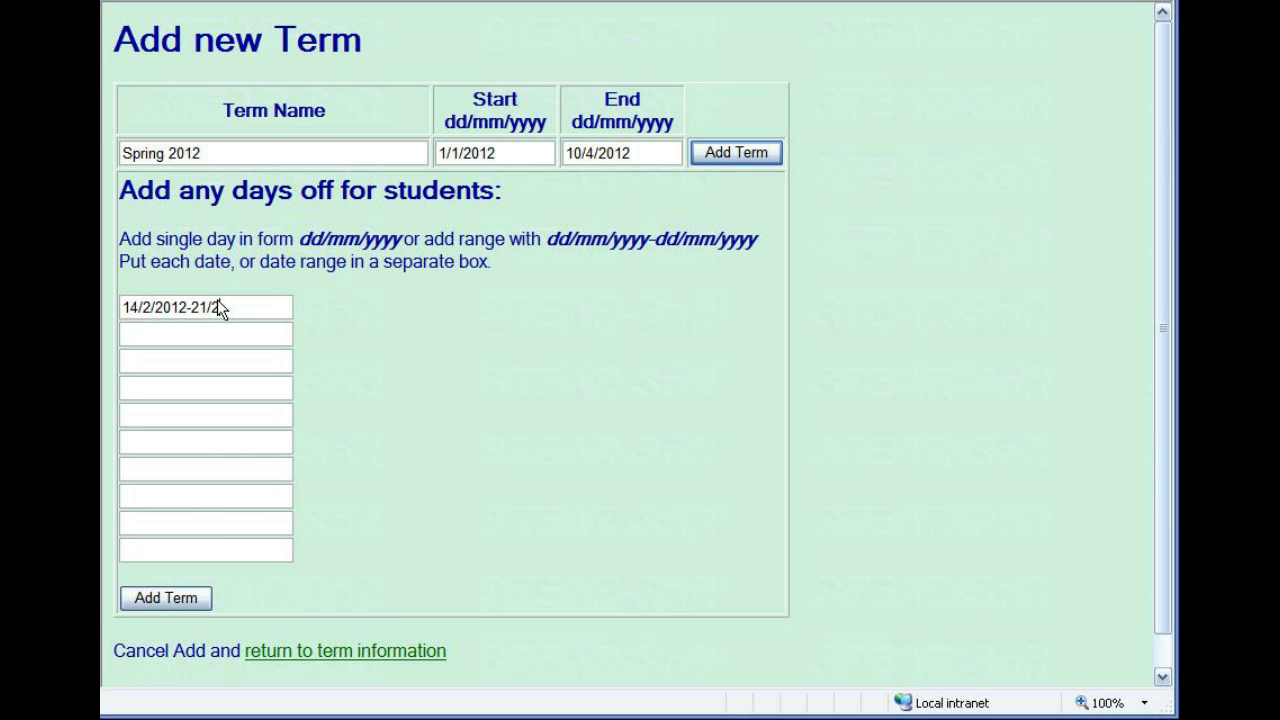
text(/2012)
click(178, 601)
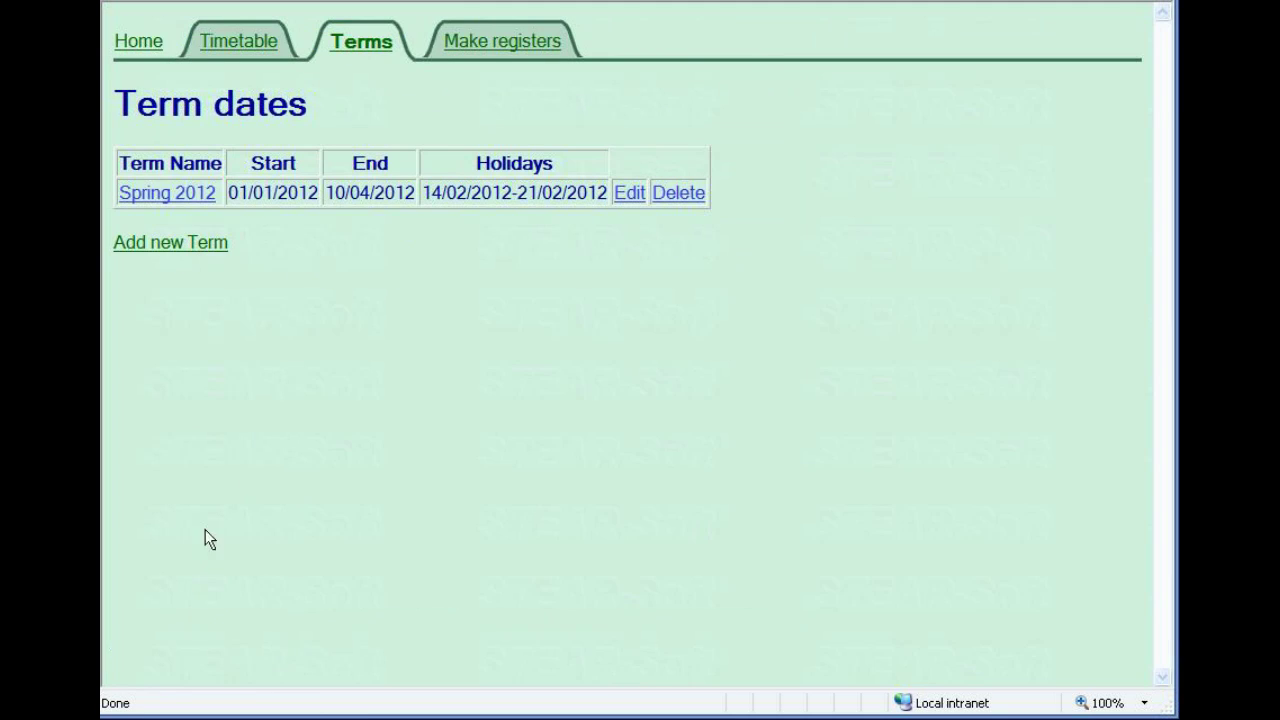
Create the blank attendance registers and return to the home page.
click(488, 40)
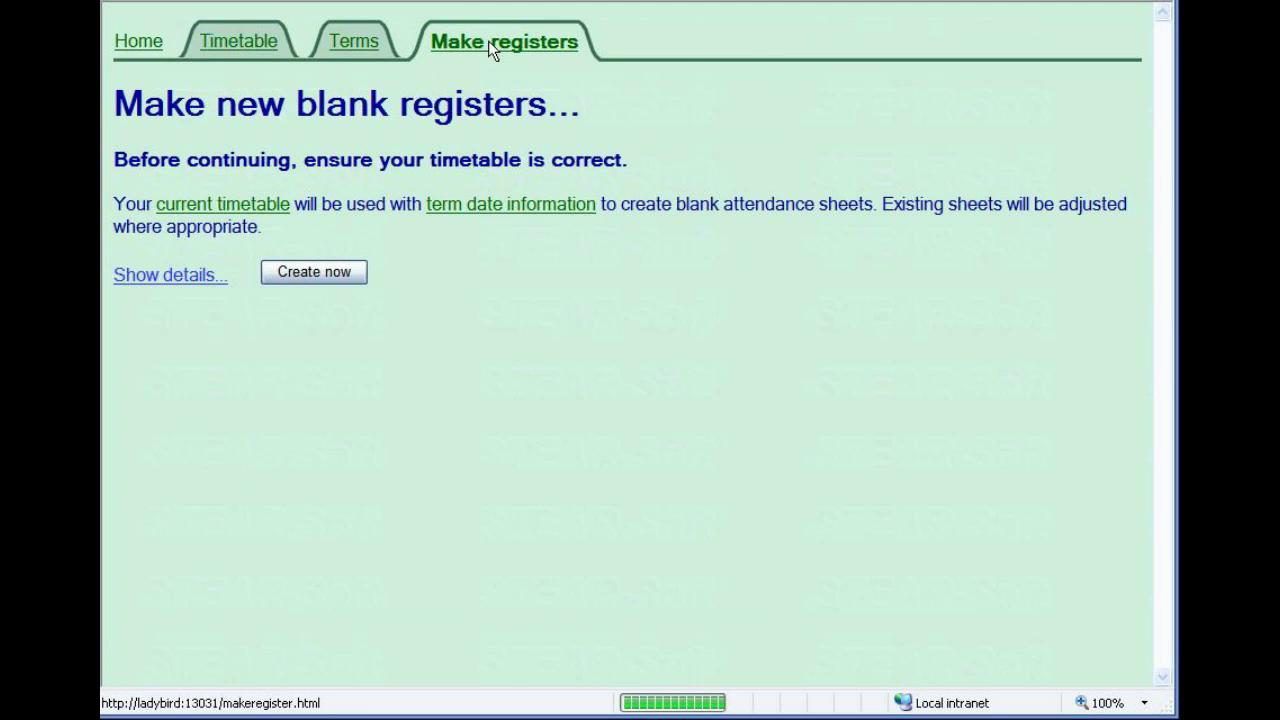
click(308, 276)
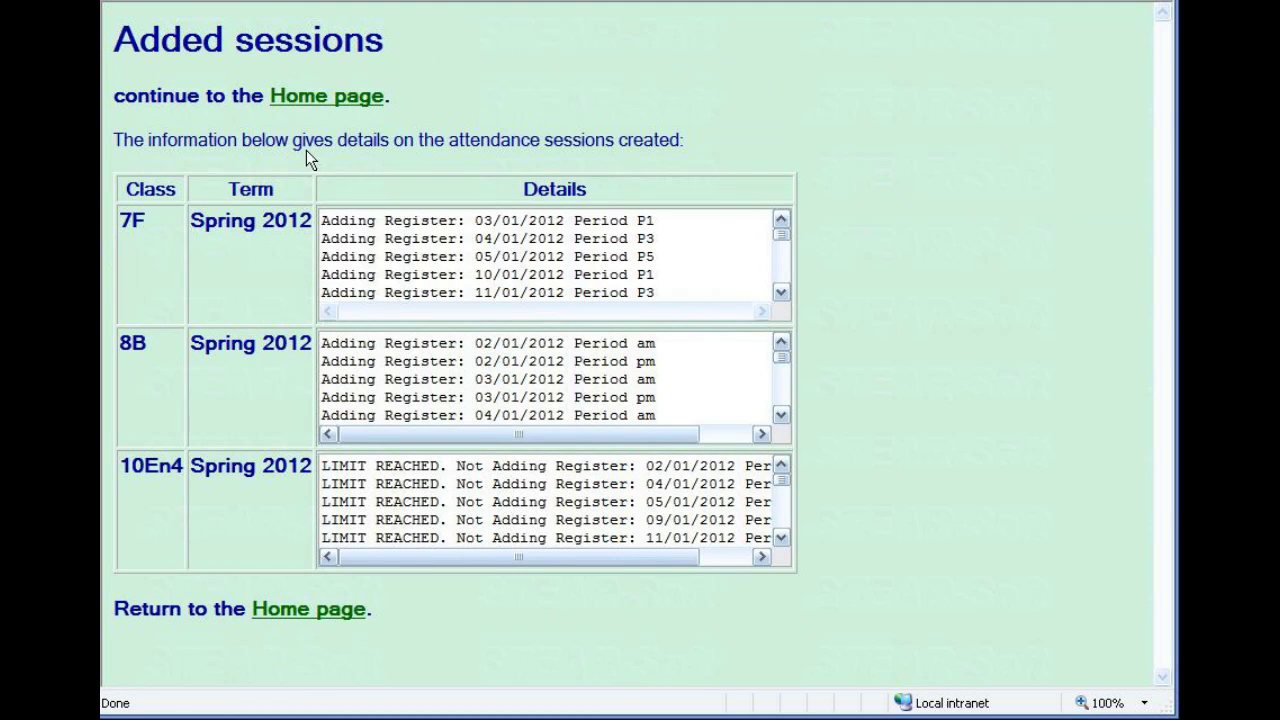
click(310, 98)
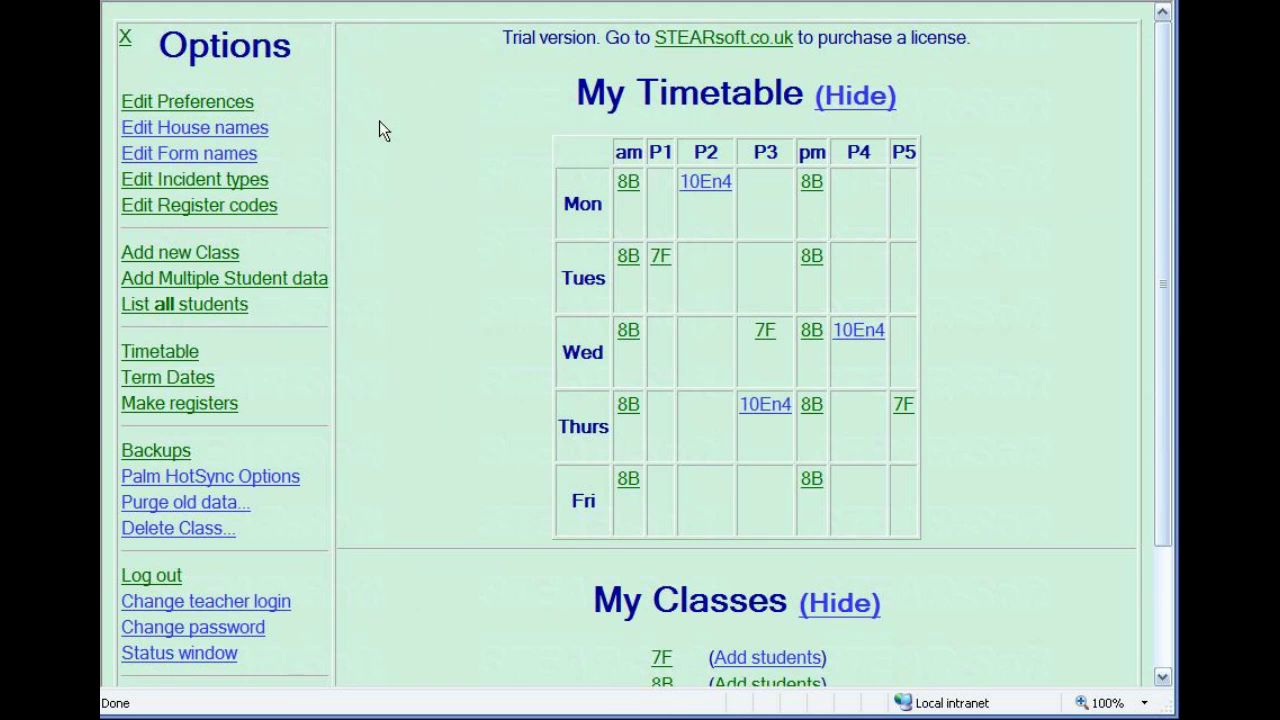
Go to class 8B's details and start adding new students, ready to paste the list.
click(624, 186)
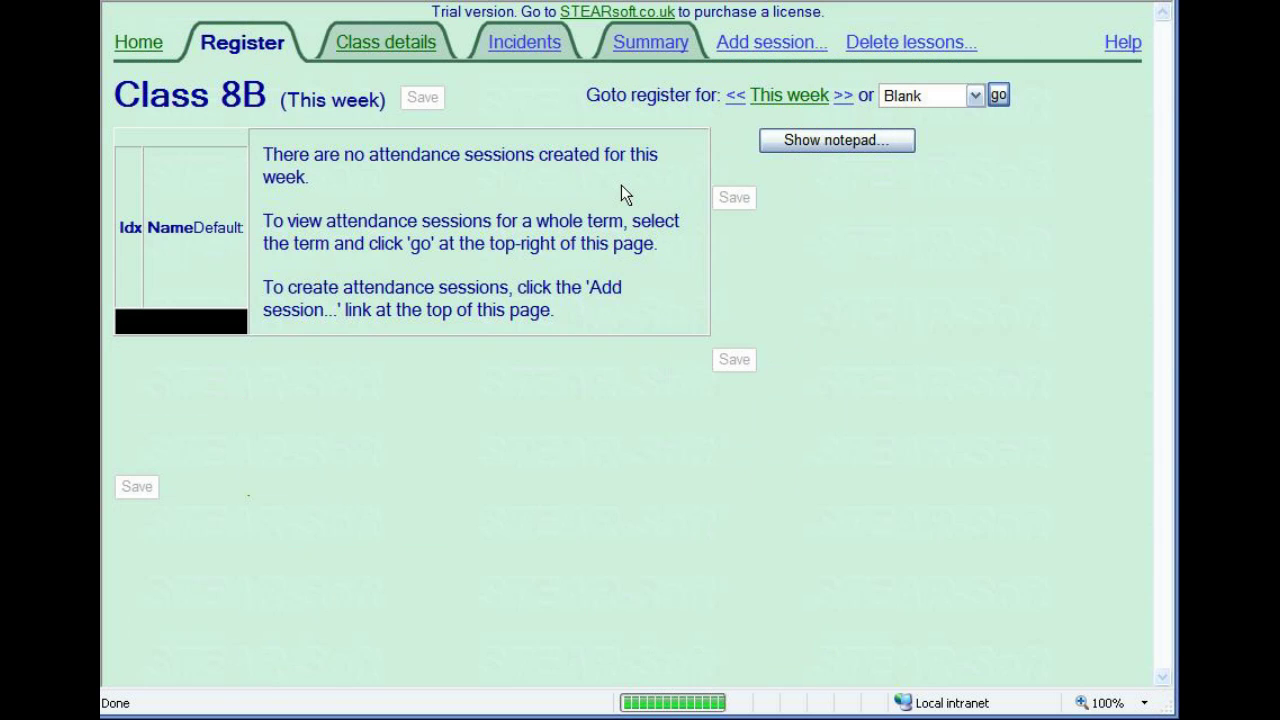
click(405, 50)
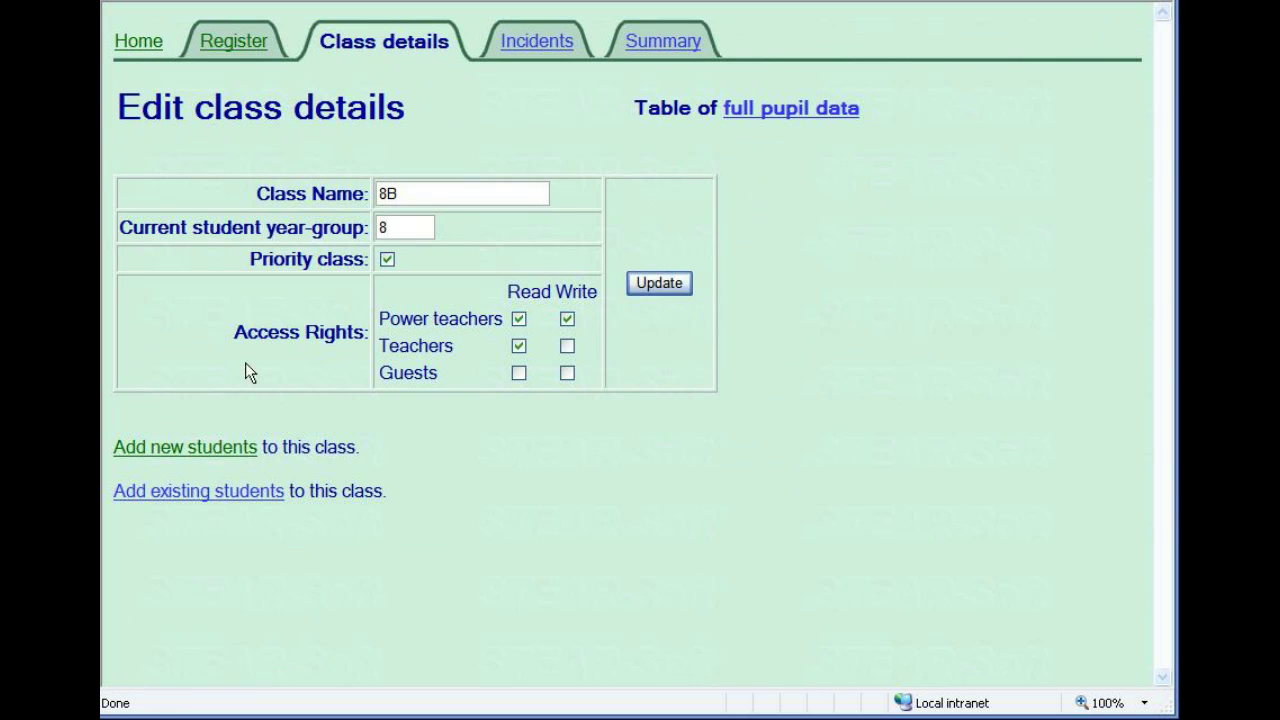
click(197, 445)
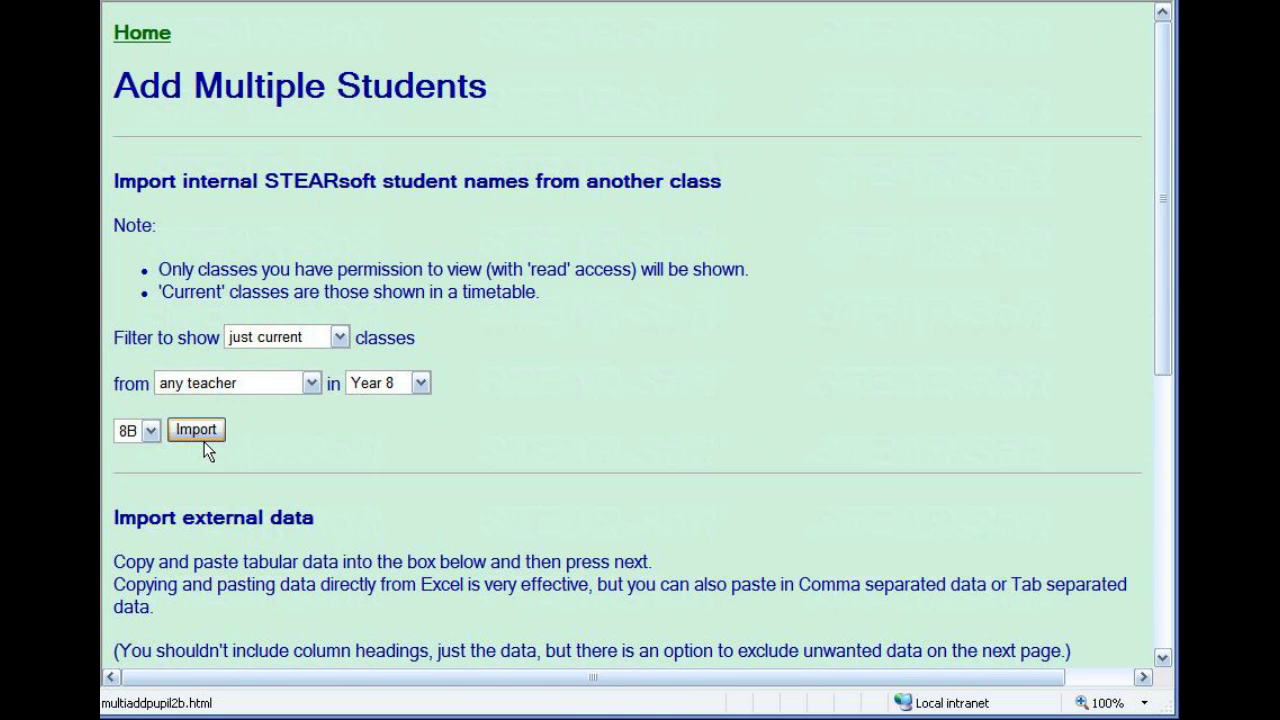
drag(1162, 264, 1165, 570)
click(148, 217)
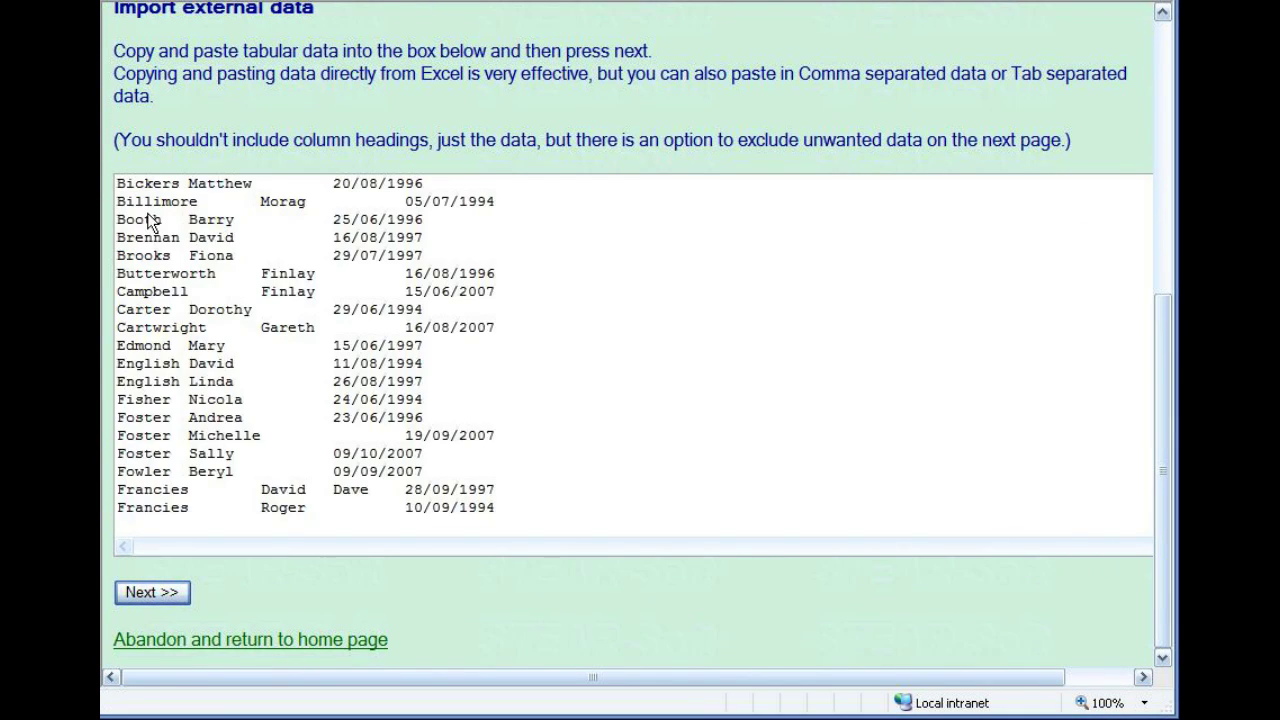
Exclude the heading row and map columns to Surname, First Name, Preferred Name and Date of Birth.
click(146, 588)
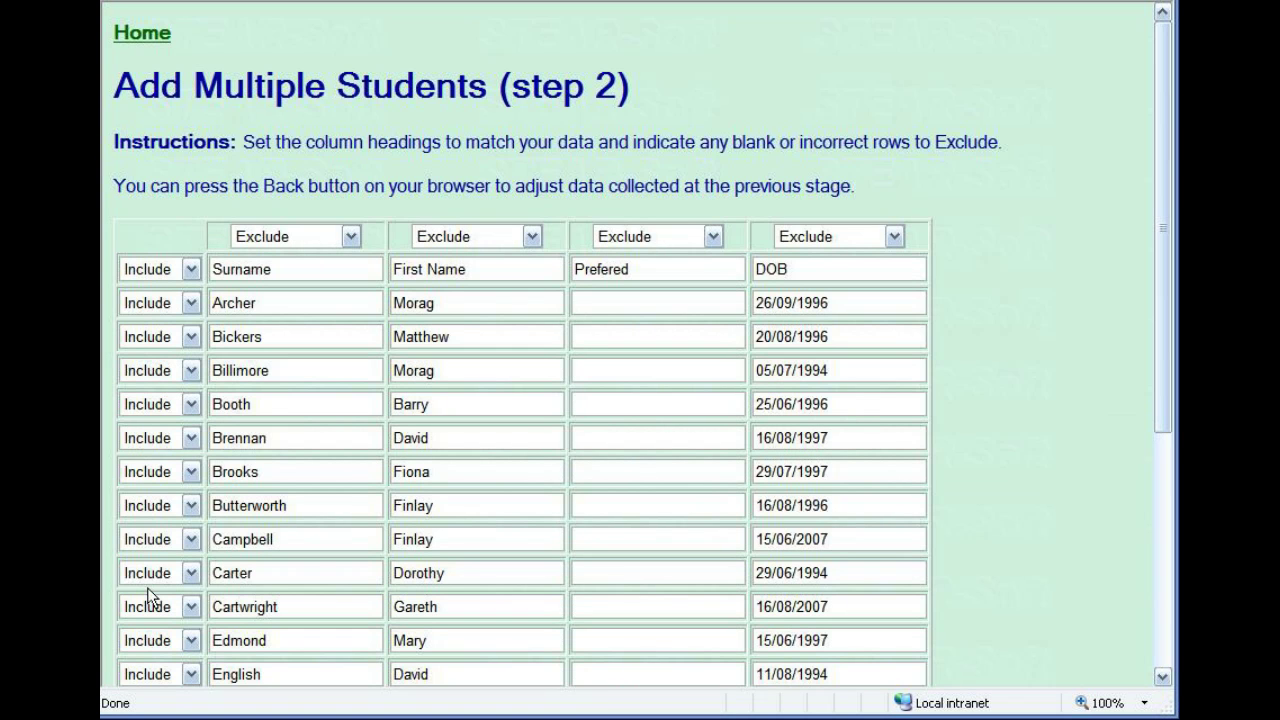
click(190, 270)
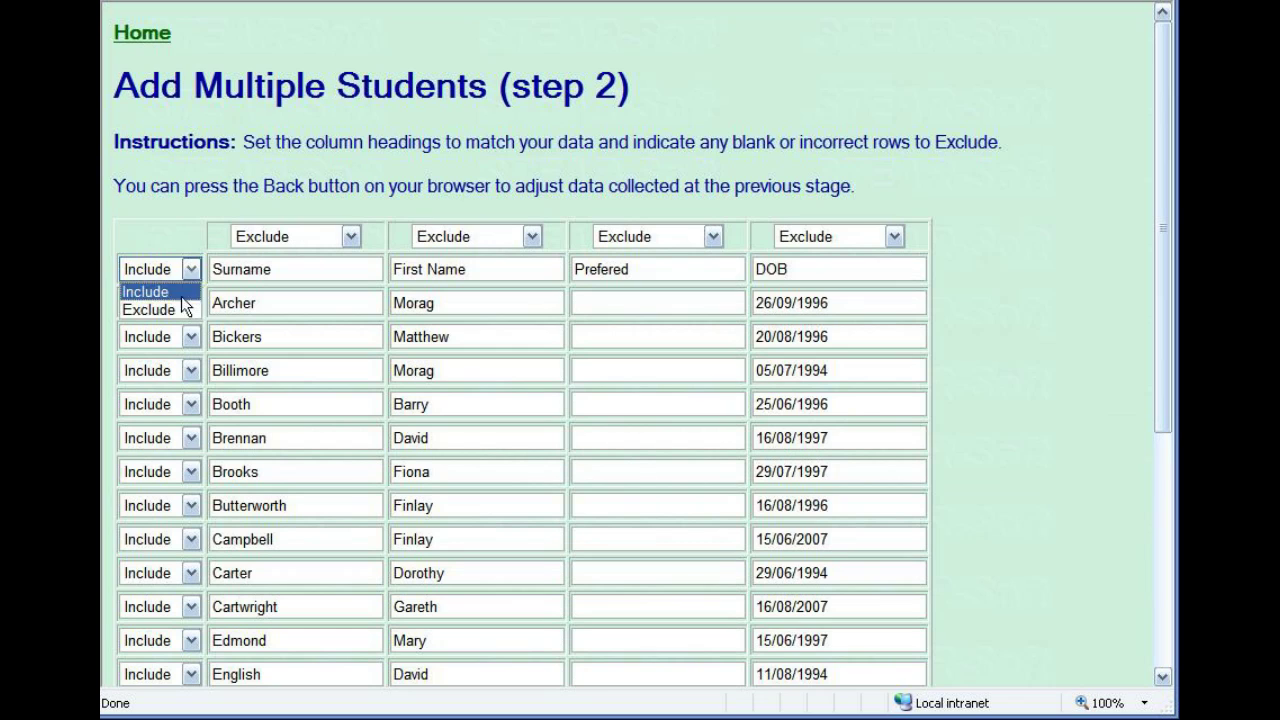
click(174, 302)
click(314, 244)
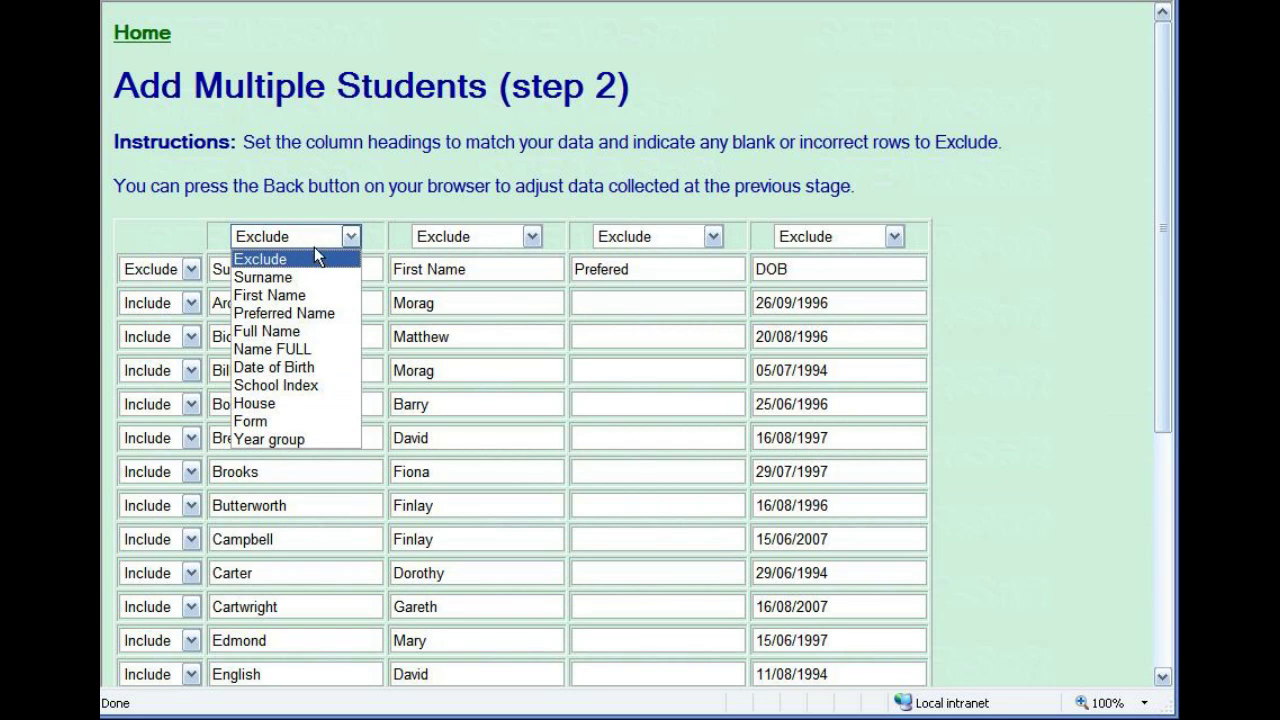
click(318, 271)
click(478, 236)
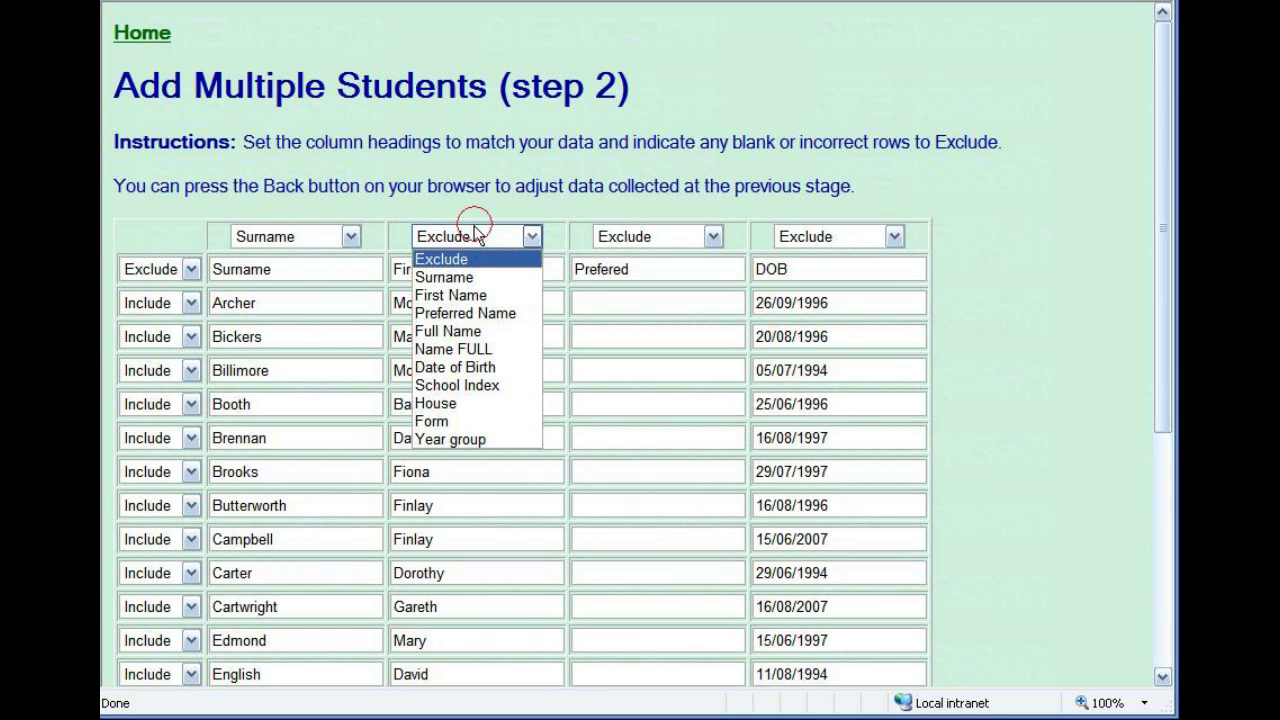
click(468, 295)
click(710, 237)
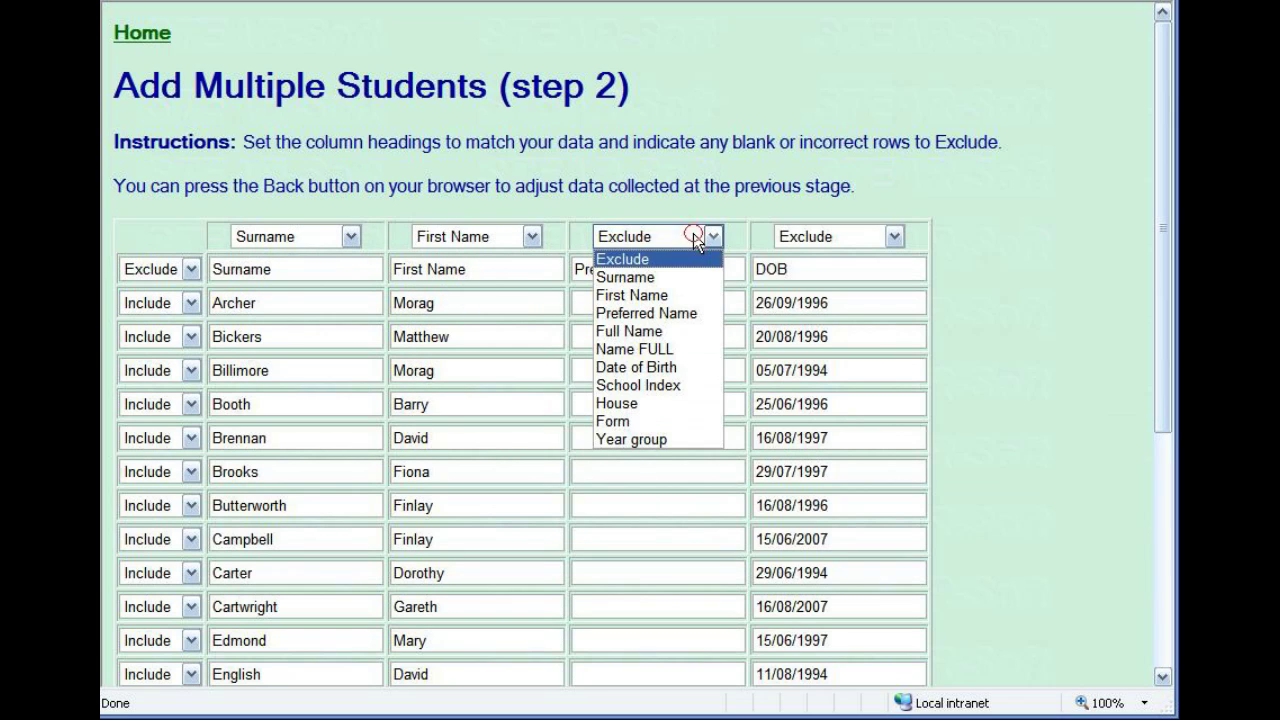
click(660, 313)
click(875, 237)
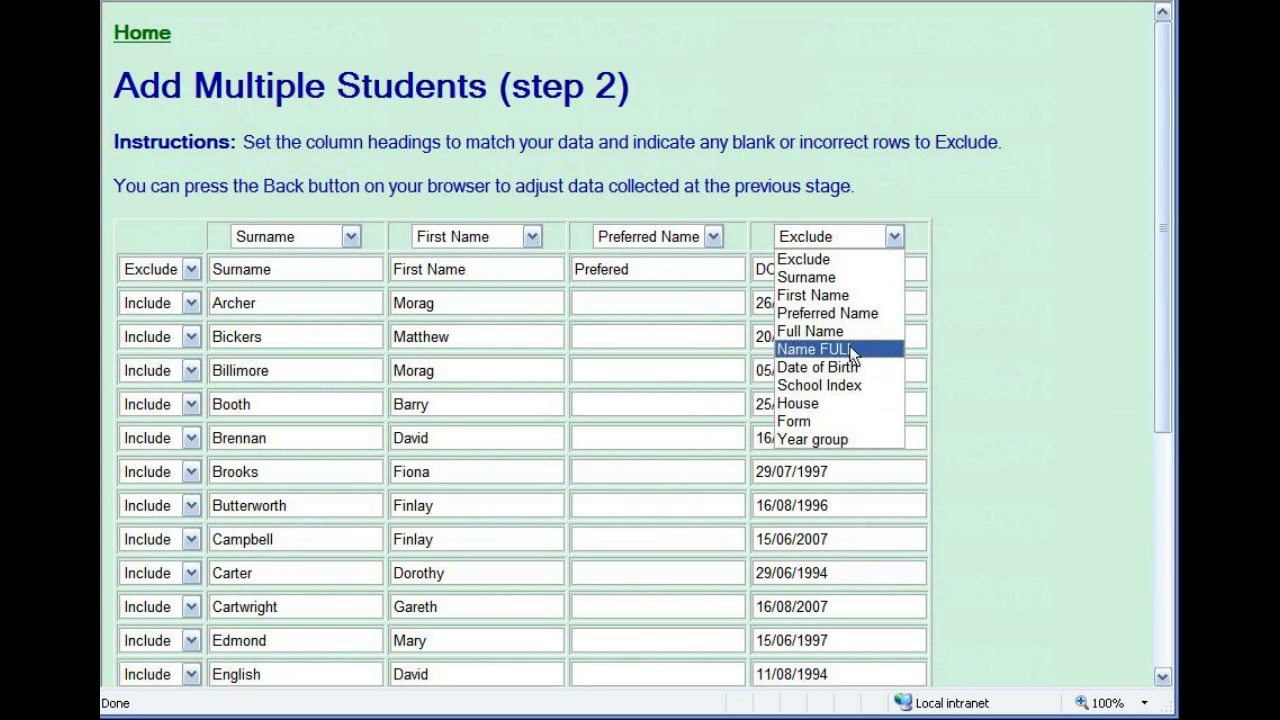
click(830, 367)
Proceed through the data check and student record matching to complete the import.
drag(1163, 250, 1163, 484)
click(139, 613)
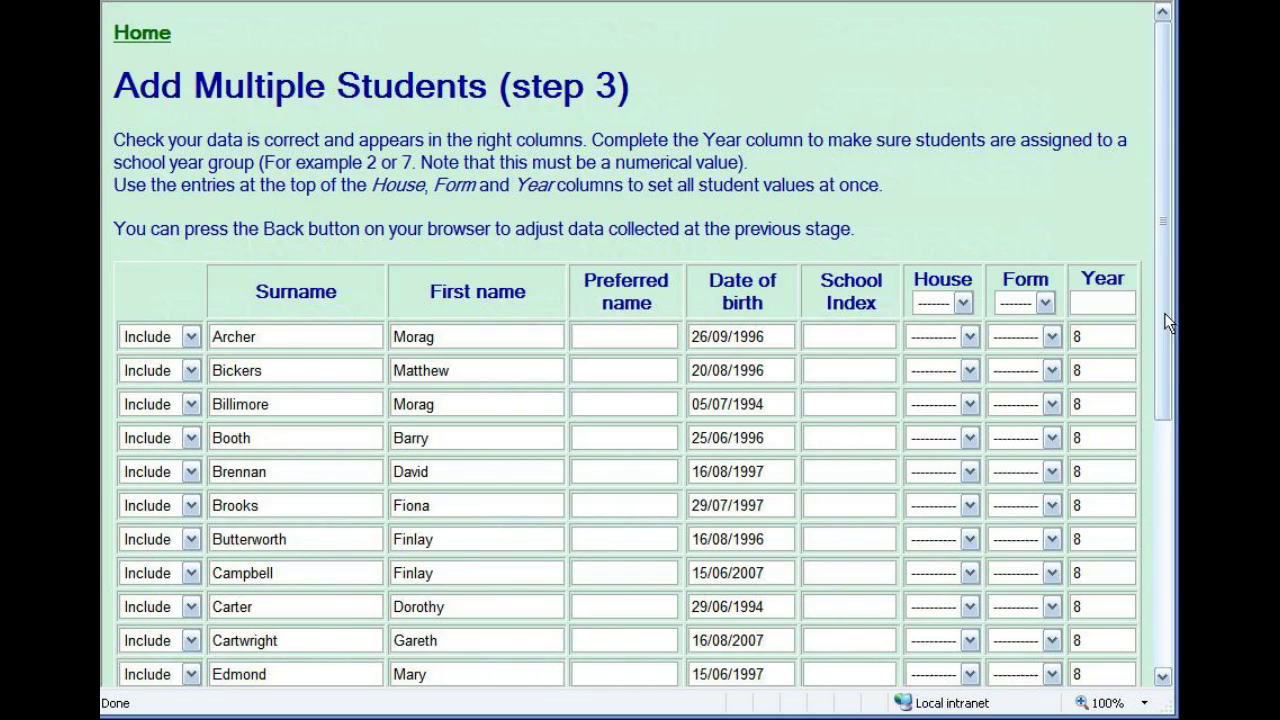
drag(1164, 315, 1151, 600)
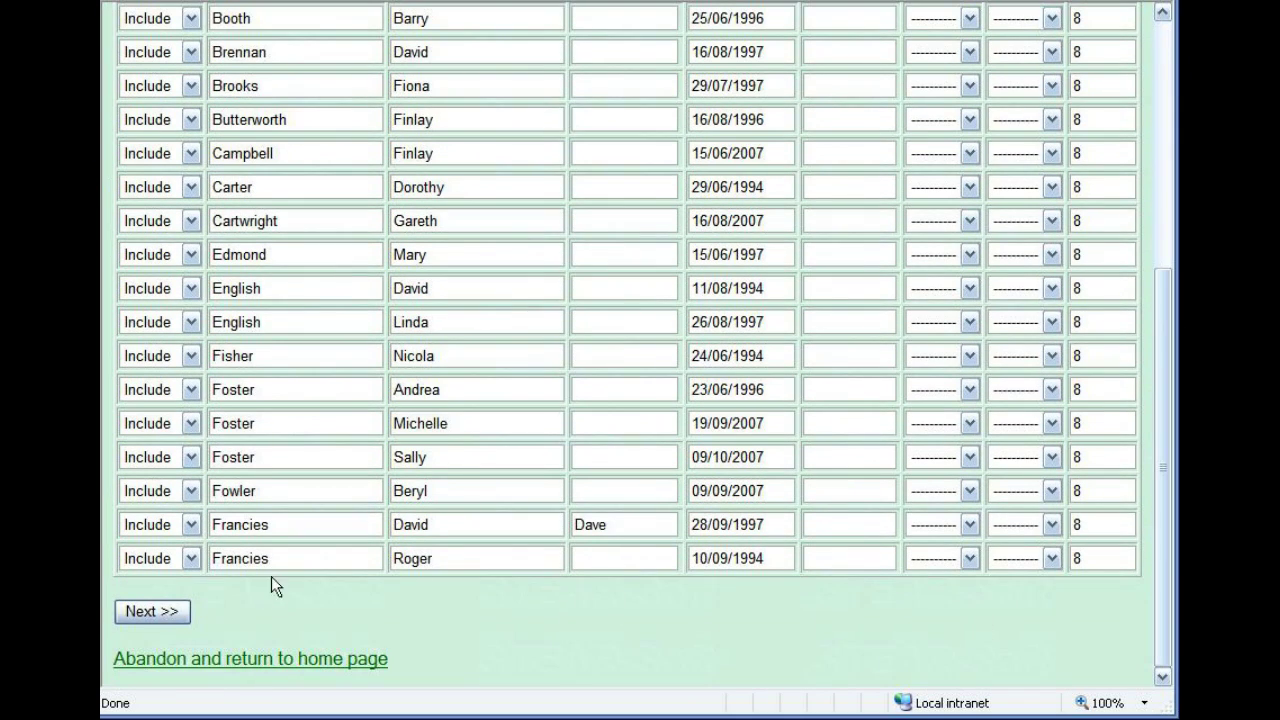
click(163, 611)
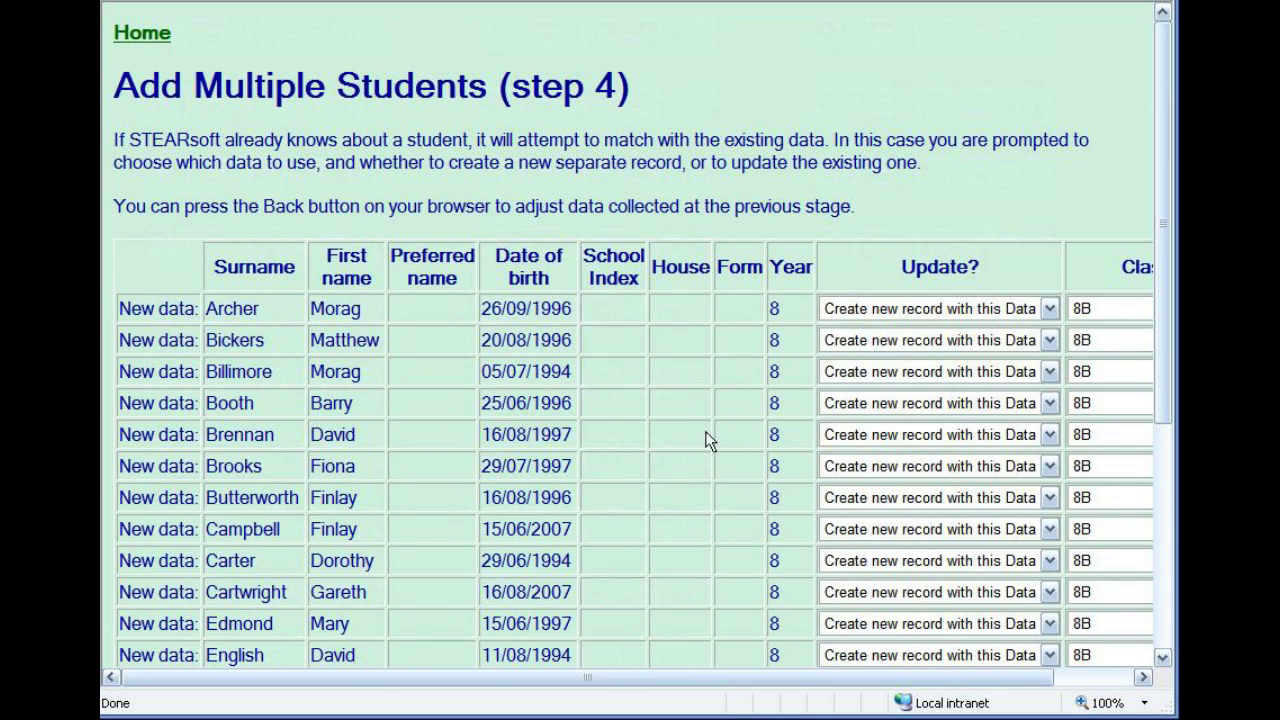
drag(1159, 308, 1168, 548)
click(142, 595)
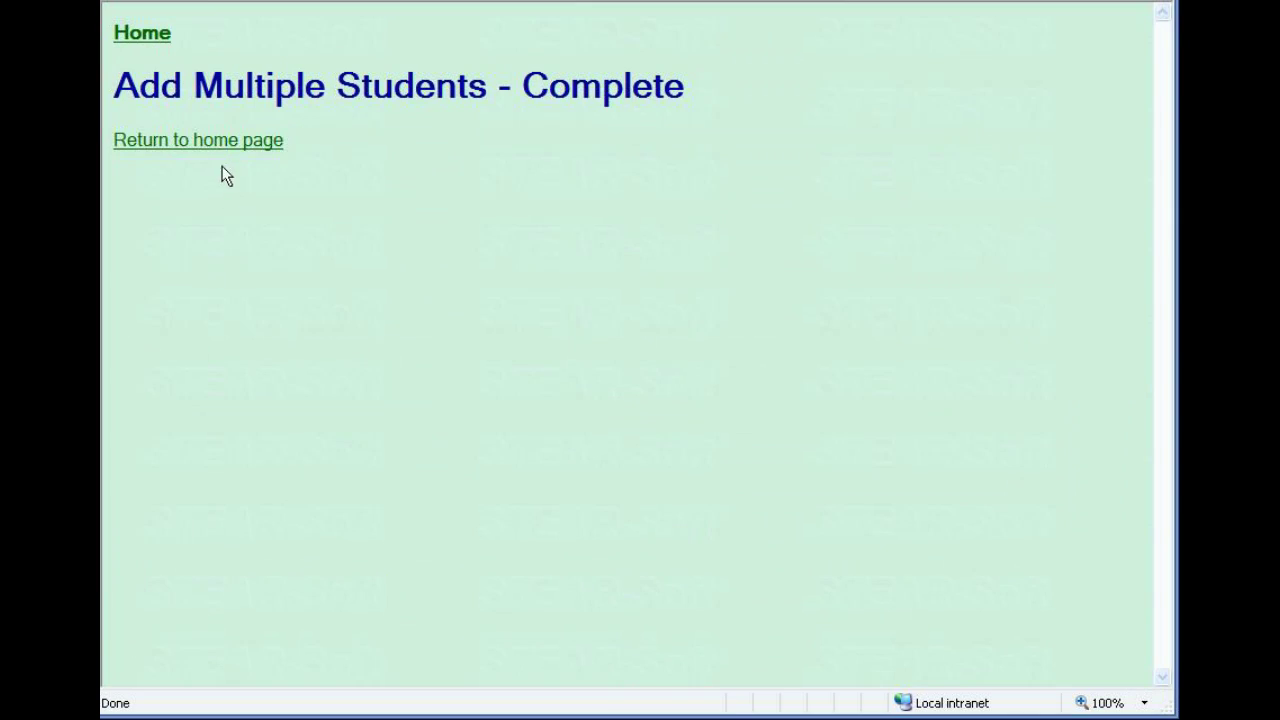
Open Class 8B's Monday am register from the home page and mark students 1–3 present.
click(212, 142)
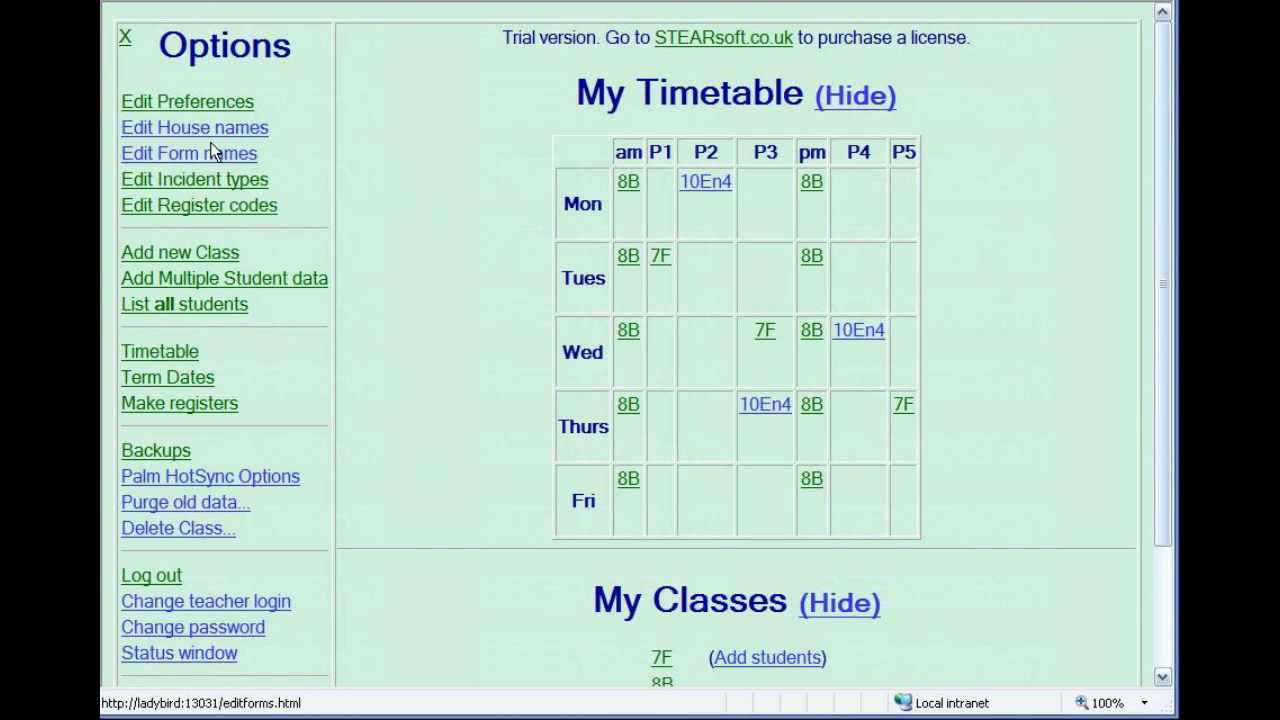
click(627, 182)
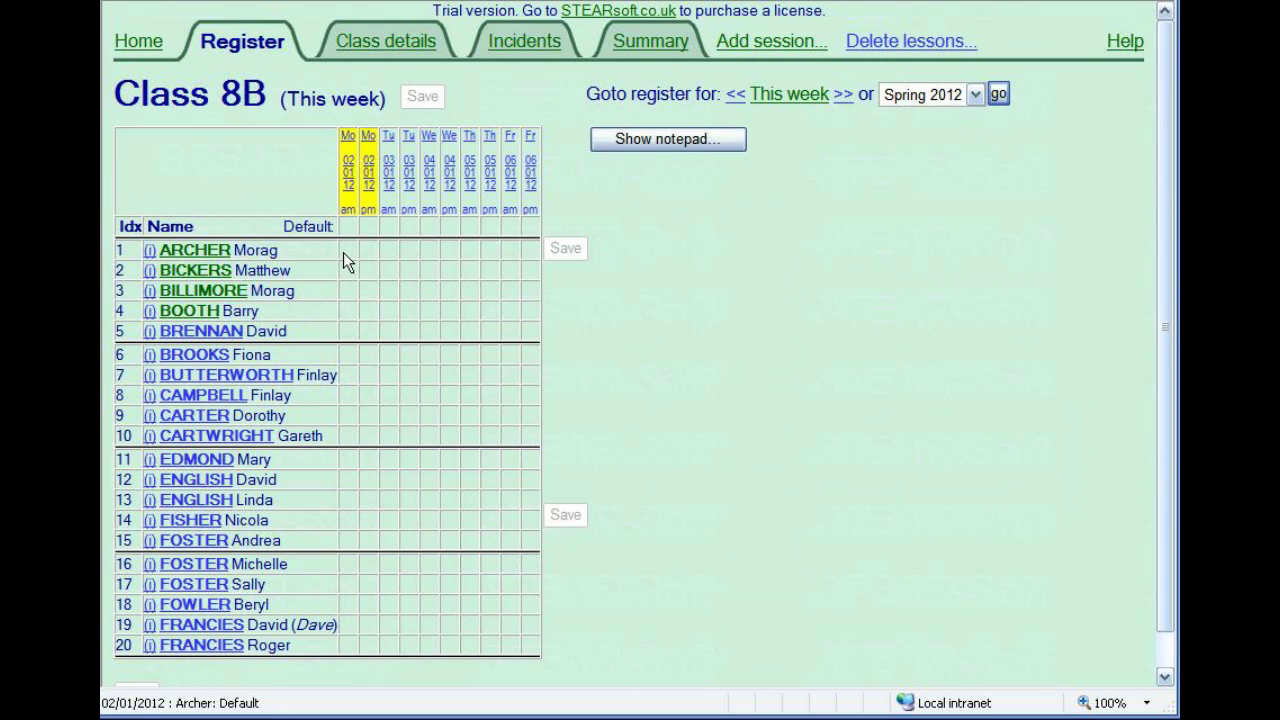
click(346, 251)
click(345, 270)
click(345, 291)
click(347, 297)
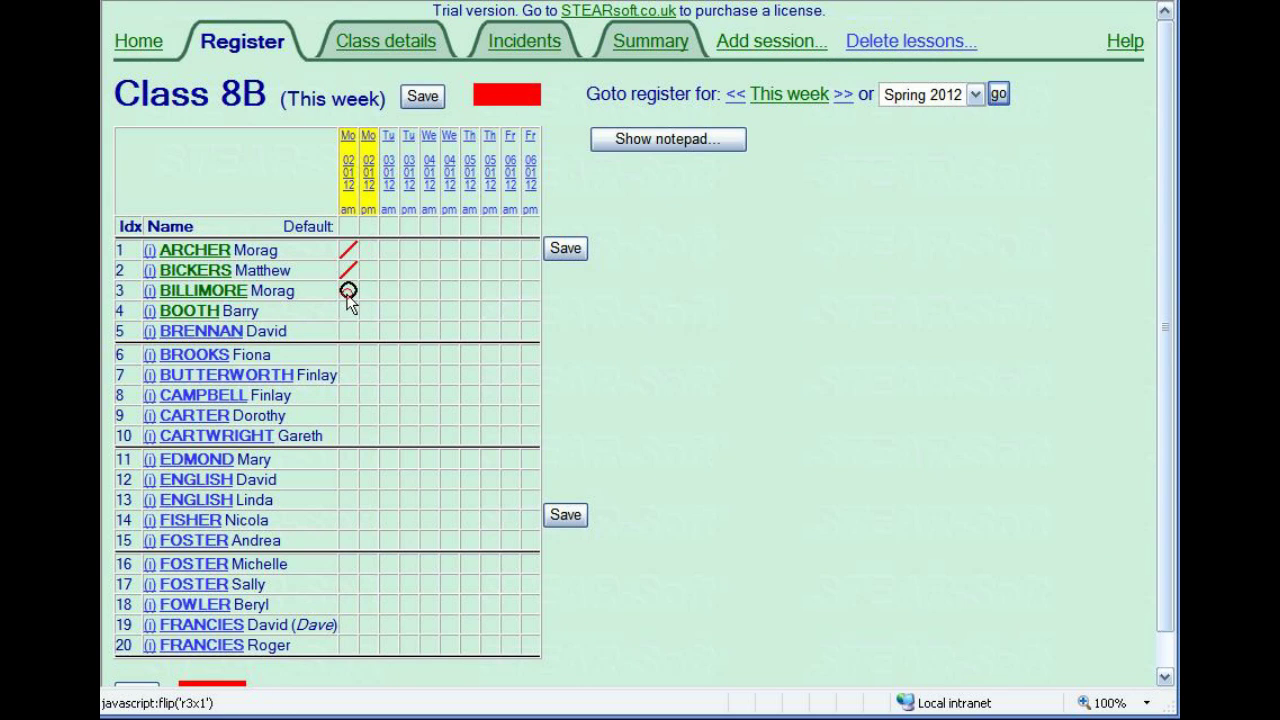
click(347, 297)
click(348, 298)
click(347, 296)
Mark students 4 and 7 absent, fill everyone else present, and save Monday am.
click(348, 311)
click(348, 312)
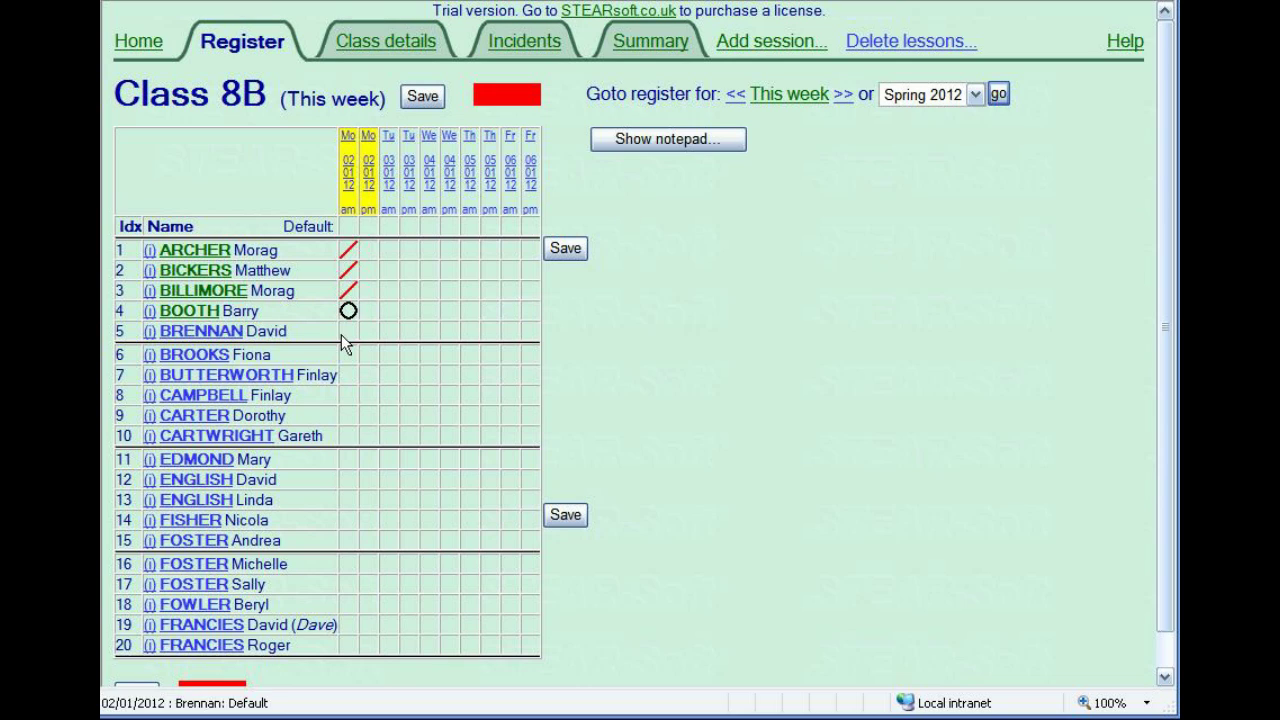
click(343, 332)
click(345, 356)
click(348, 376)
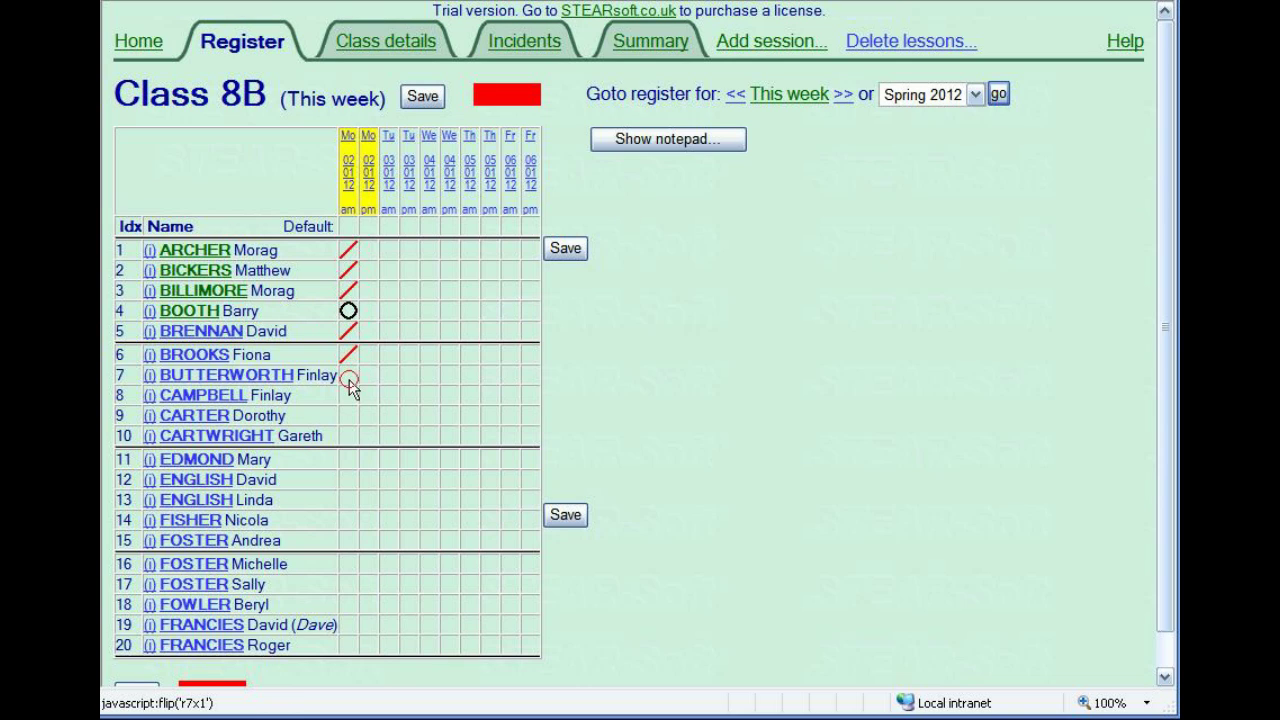
click(349, 378)
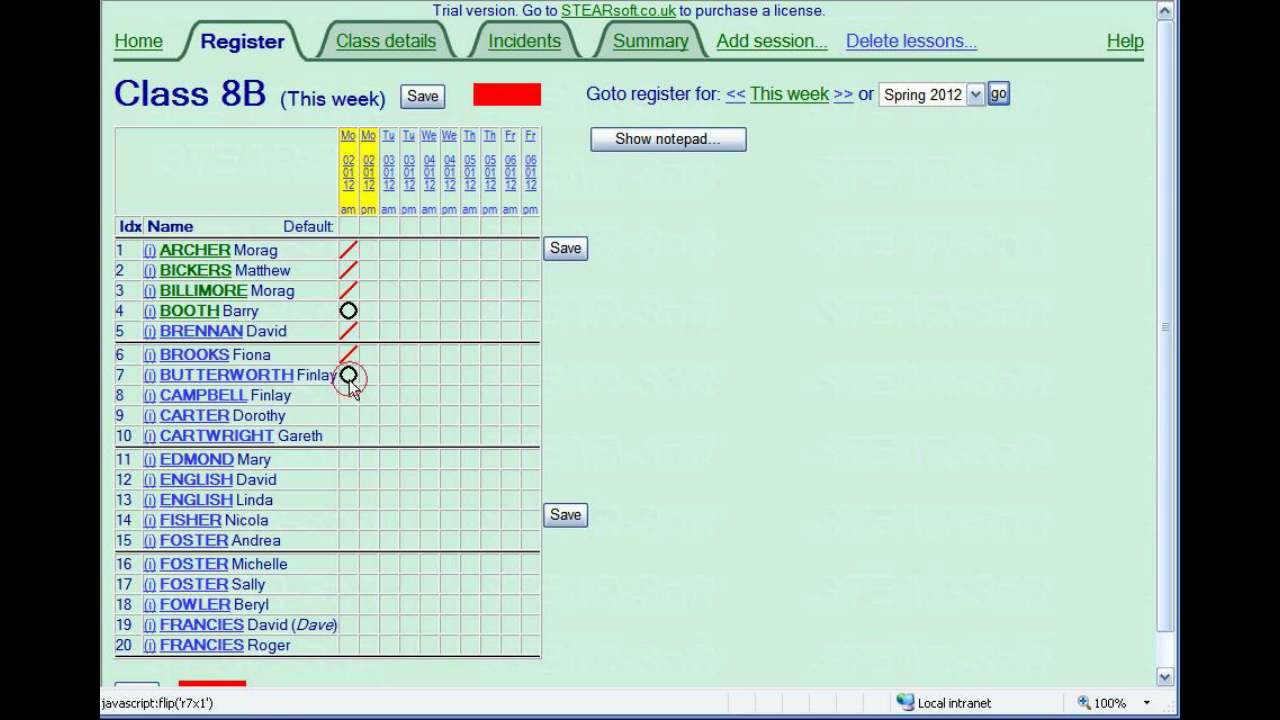
click(345, 227)
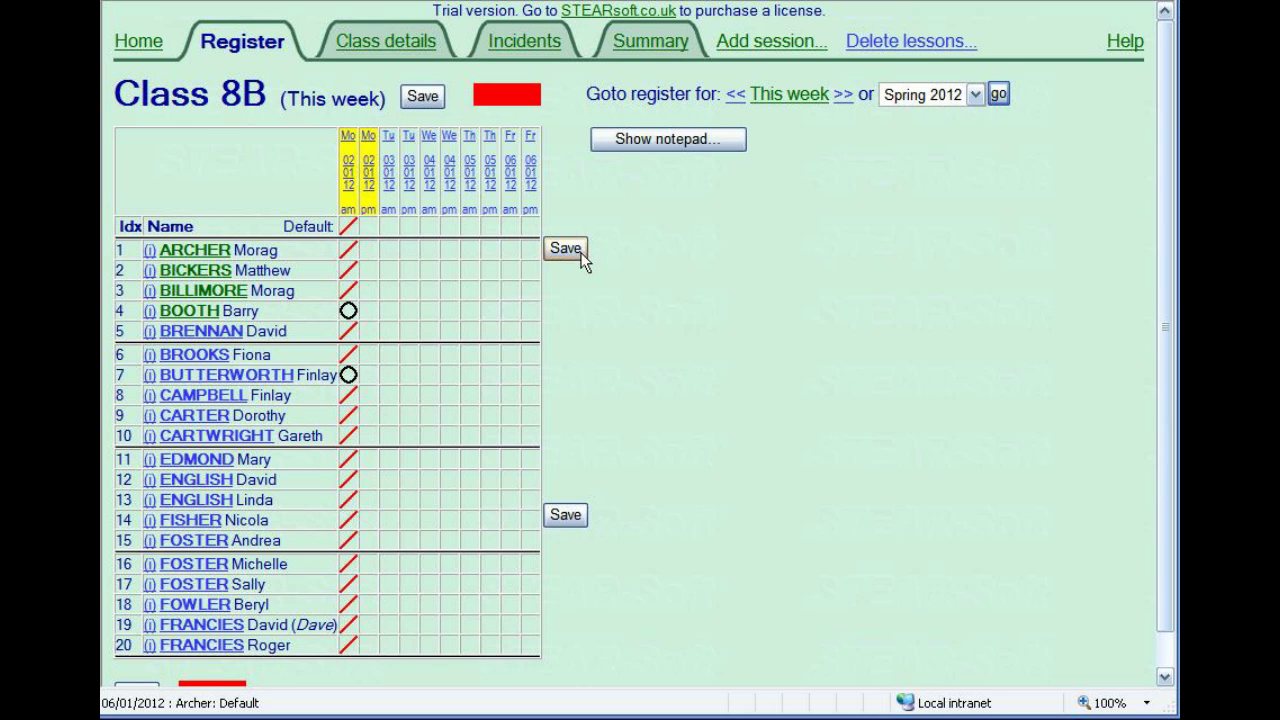
click(565, 249)
Mark students 1–7, 10, 11, 13–15 and 17–20 present for Monday pm.
click(368, 271)
click(370, 249)
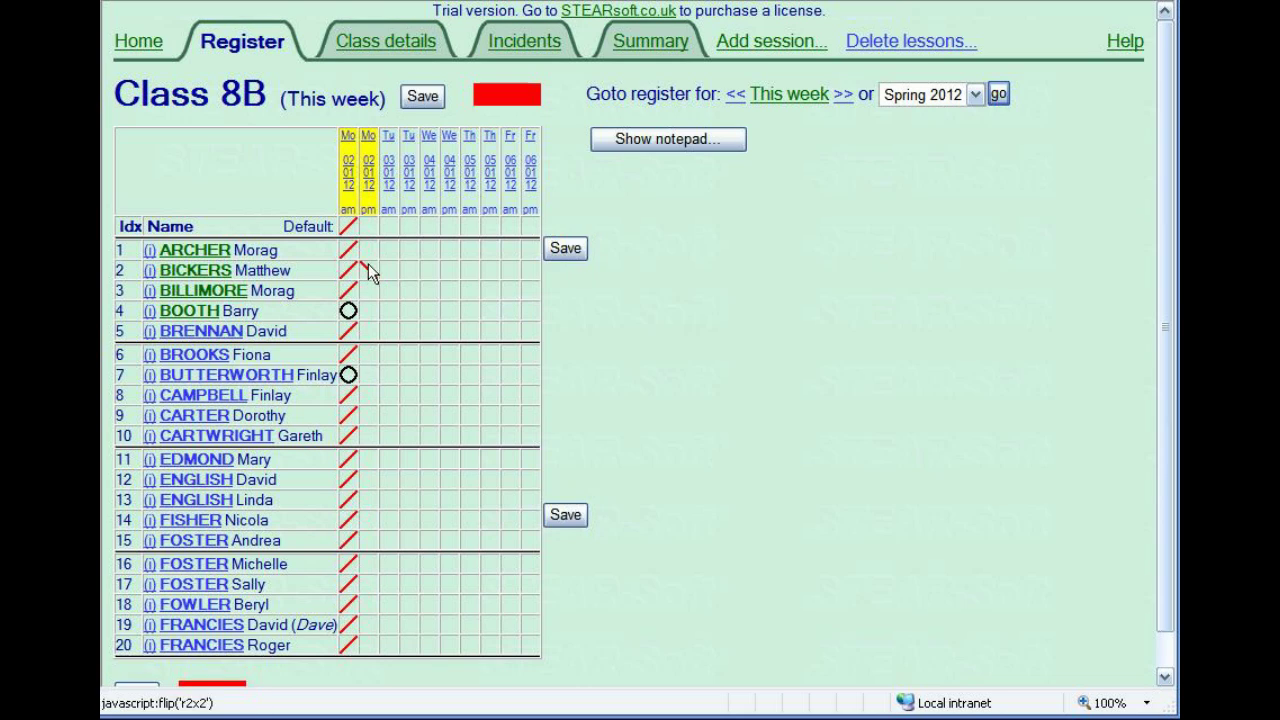
click(368, 291)
click(368, 311)
click(368, 331)
click(368, 354)
click(368, 375)
click(368, 436)
click(368, 459)
click(368, 500)
click(368, 520)
click(368, 540)
click(368, 584)
click(368, 604)
click(368, 624)
click(368, 645)
Set marks for students 8, 9, 12 and 16, mark the unmarked absent, and save Monday pm.
click(368, 564)
click(368, 480)
click(368, 415)
click(368, 395)
click(367, 226)
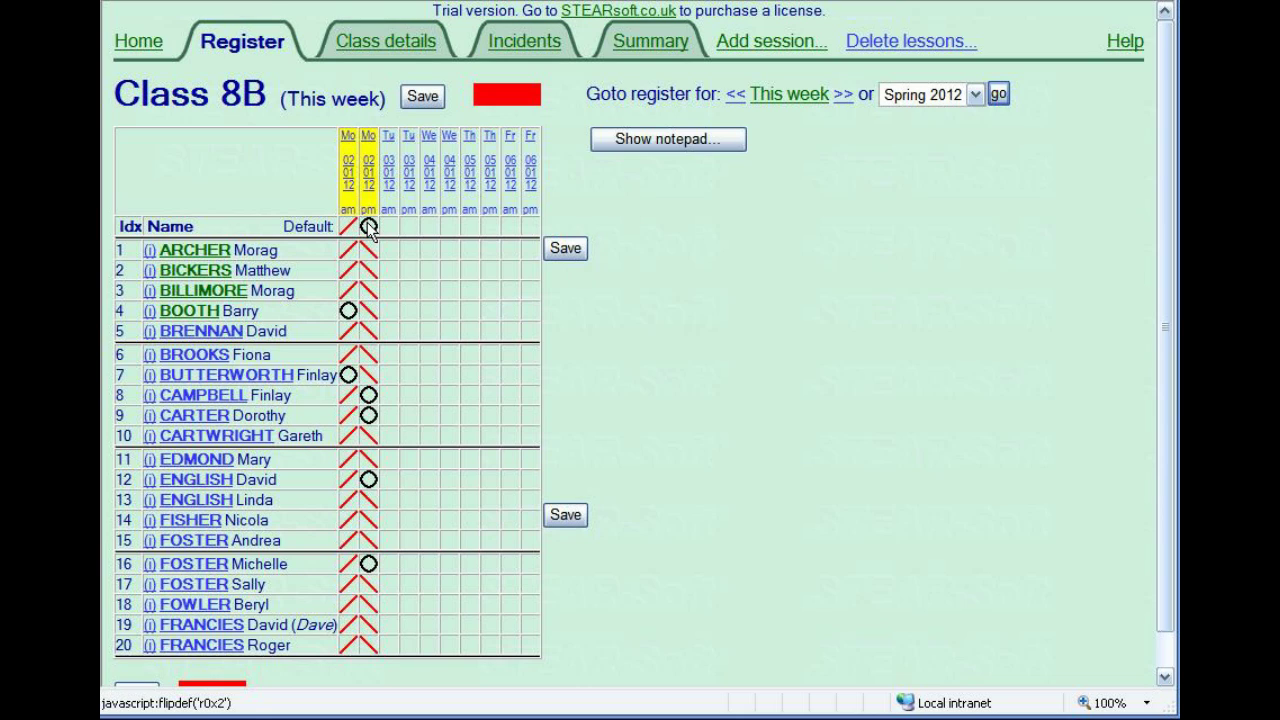
click(563, 250)
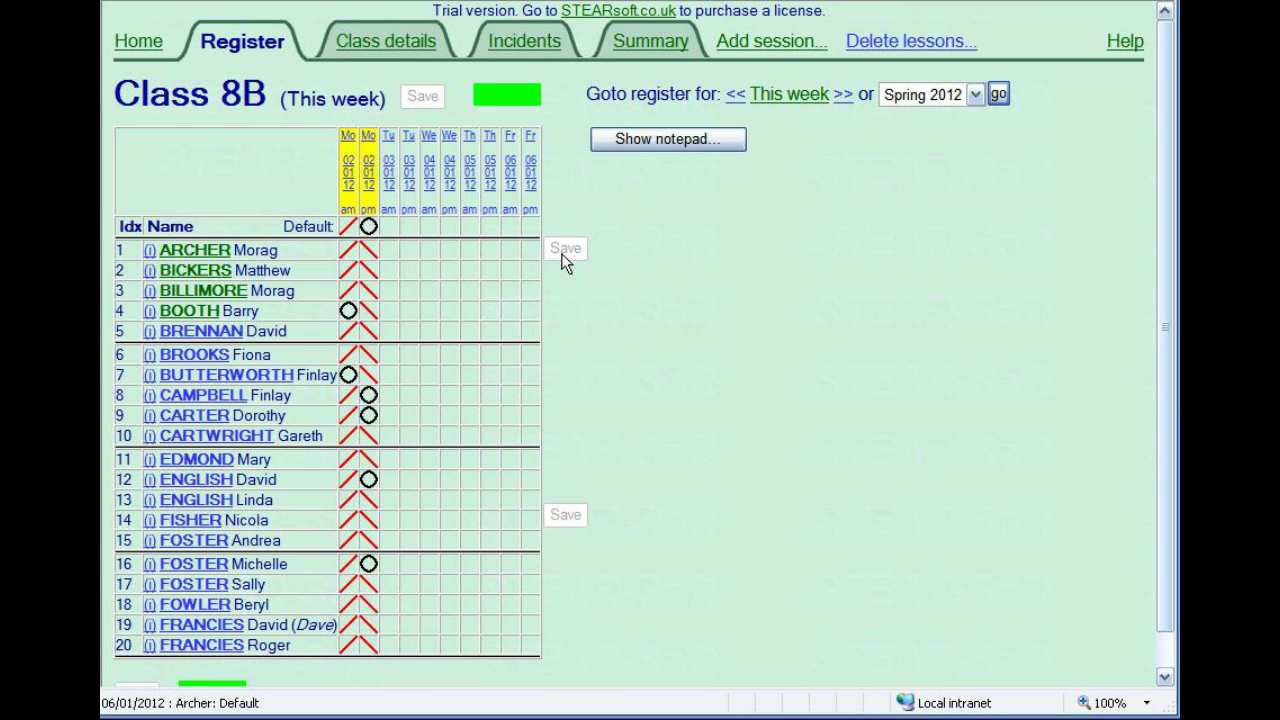
Start Tuesday am entry with auto-advance on, marking students 1–7 with 4 and 7 absent.
click(394, 178)
drag(449, 258, 482, 260)
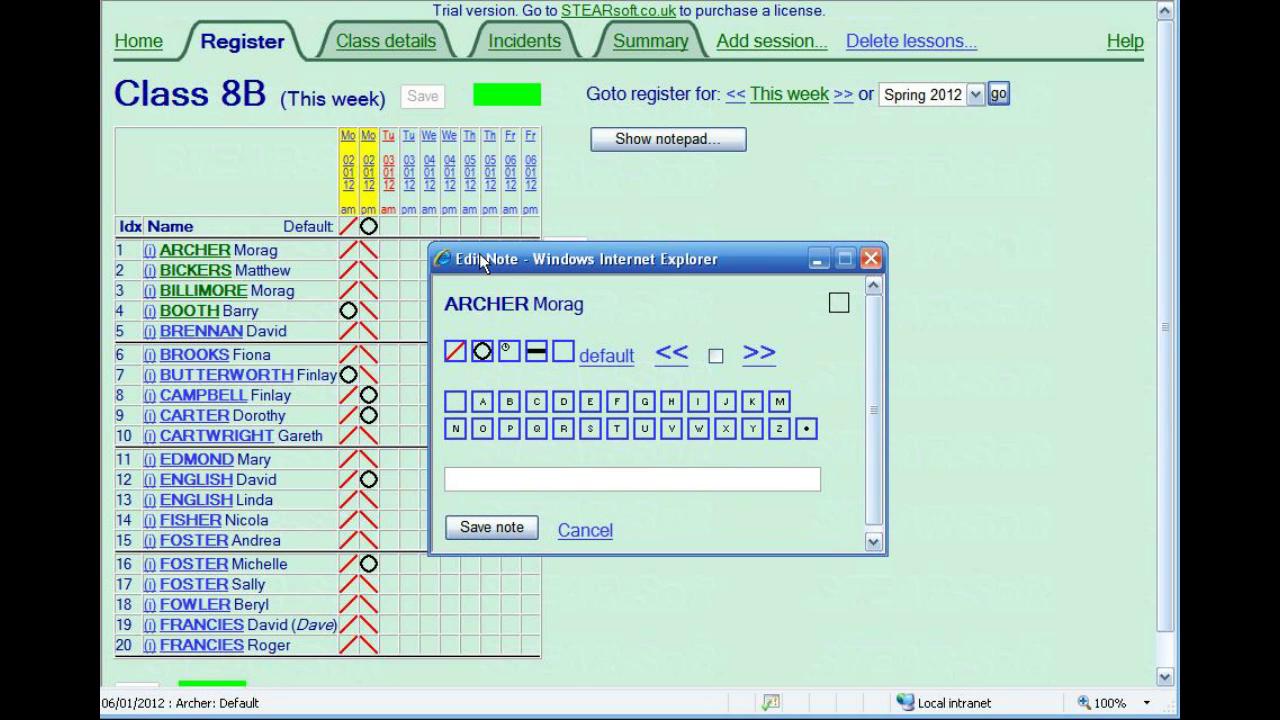
click(714, 355)
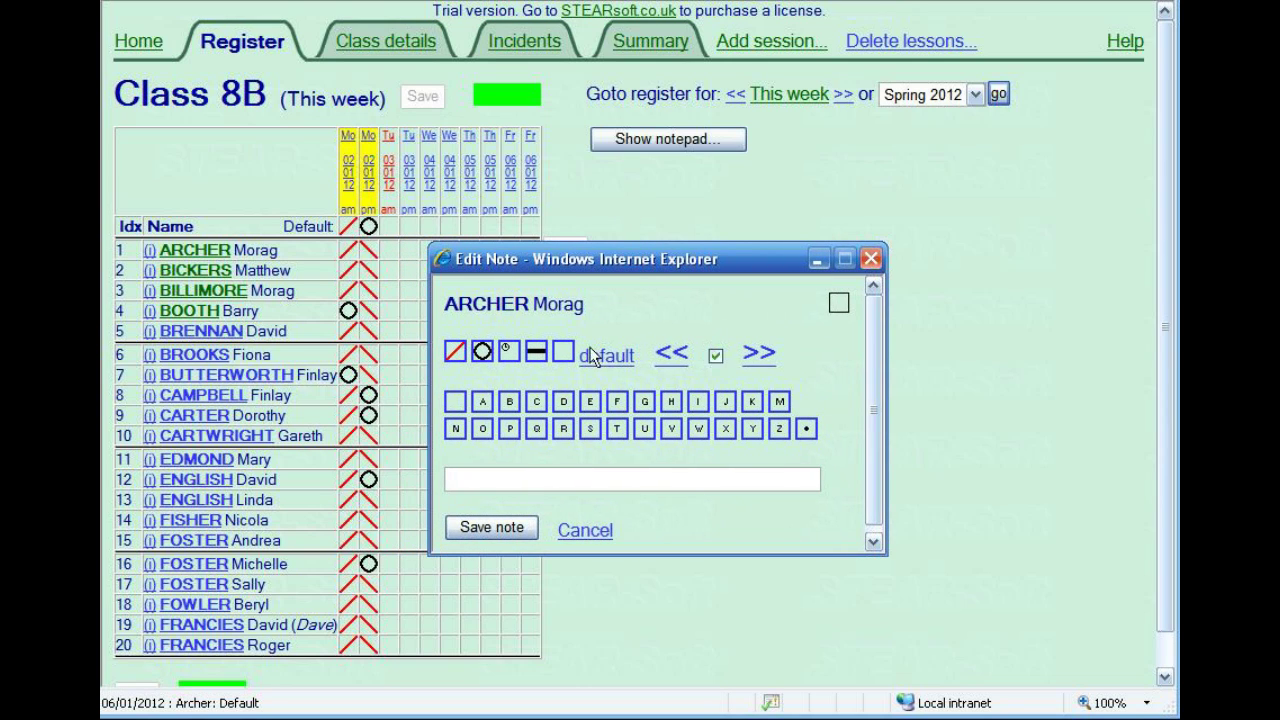
click(456, 352)
click(456, 352)
click(456, 352)
click(479, 354)
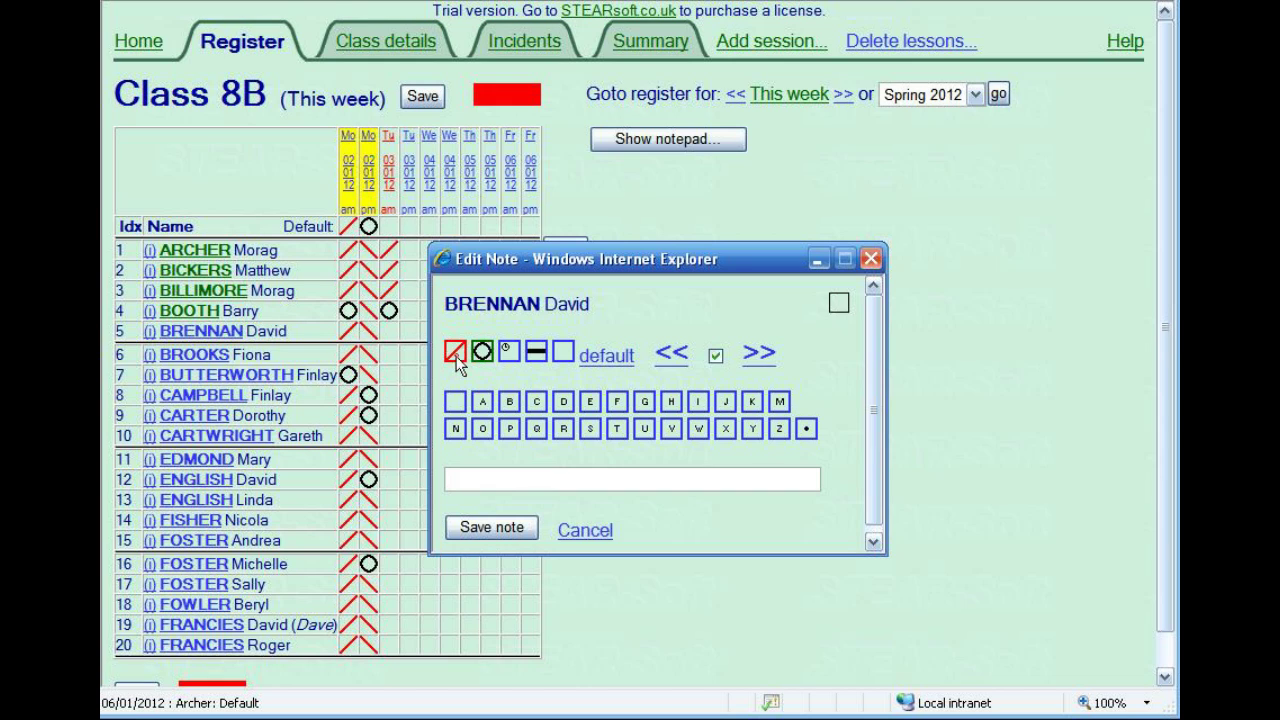
click(456, 352)
click(456, 352)
click(482, 354)
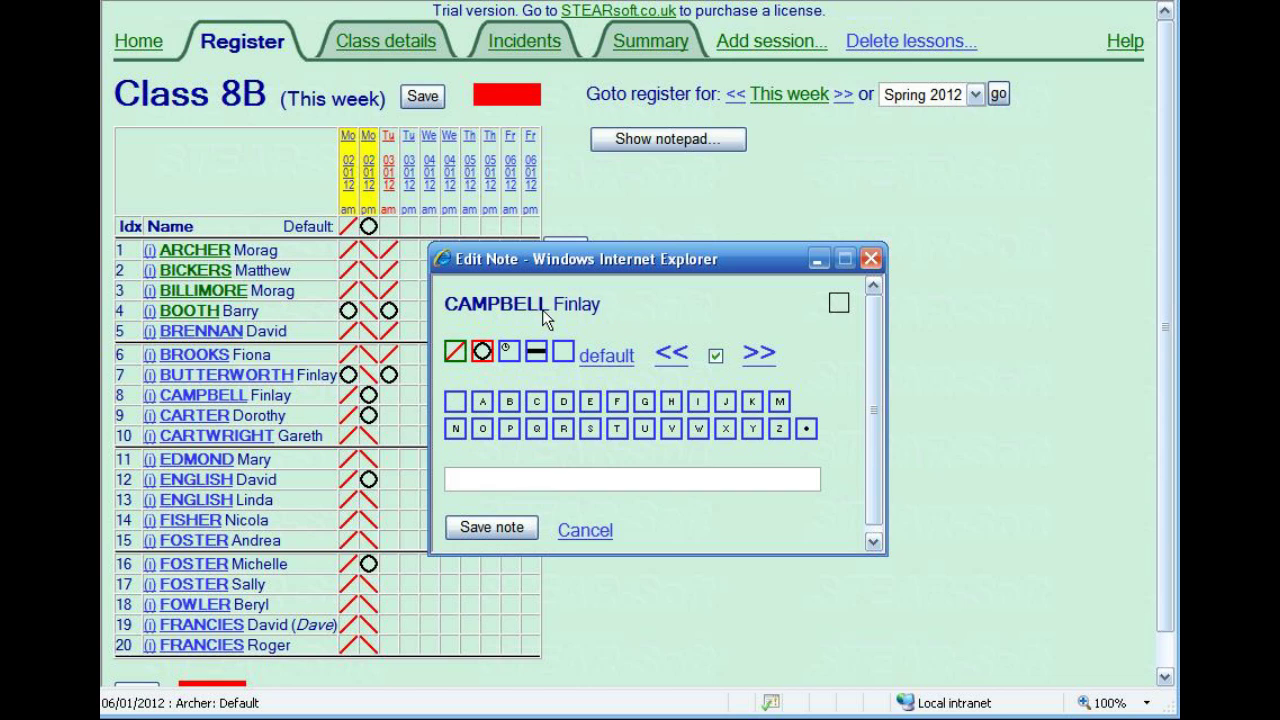
Enter the remaining Tuesday am marks by keyboard, with students 11 and 13 absent.
key(slash)
key(slash)
key(slash)
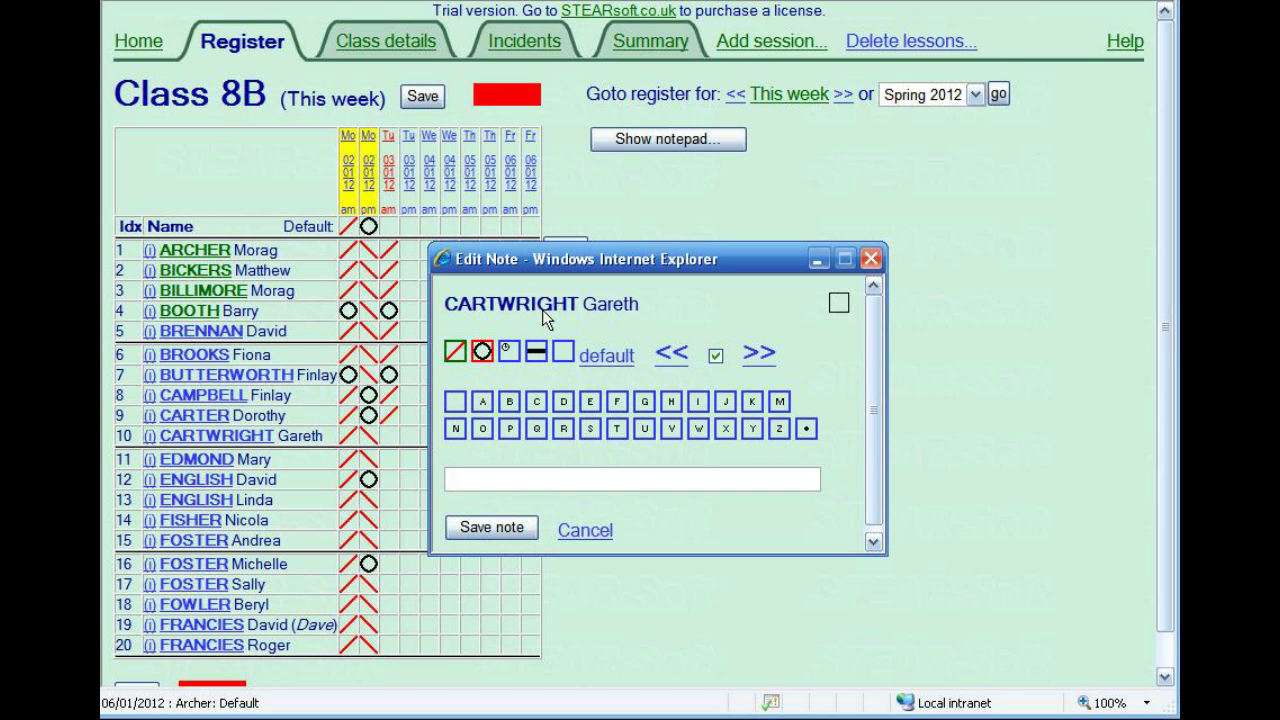
key(o)
key(slash)
key(o)
key(slash)
key(slash)
key(slash)
key(slash)
key(slash)
key(slash)
key(slash)
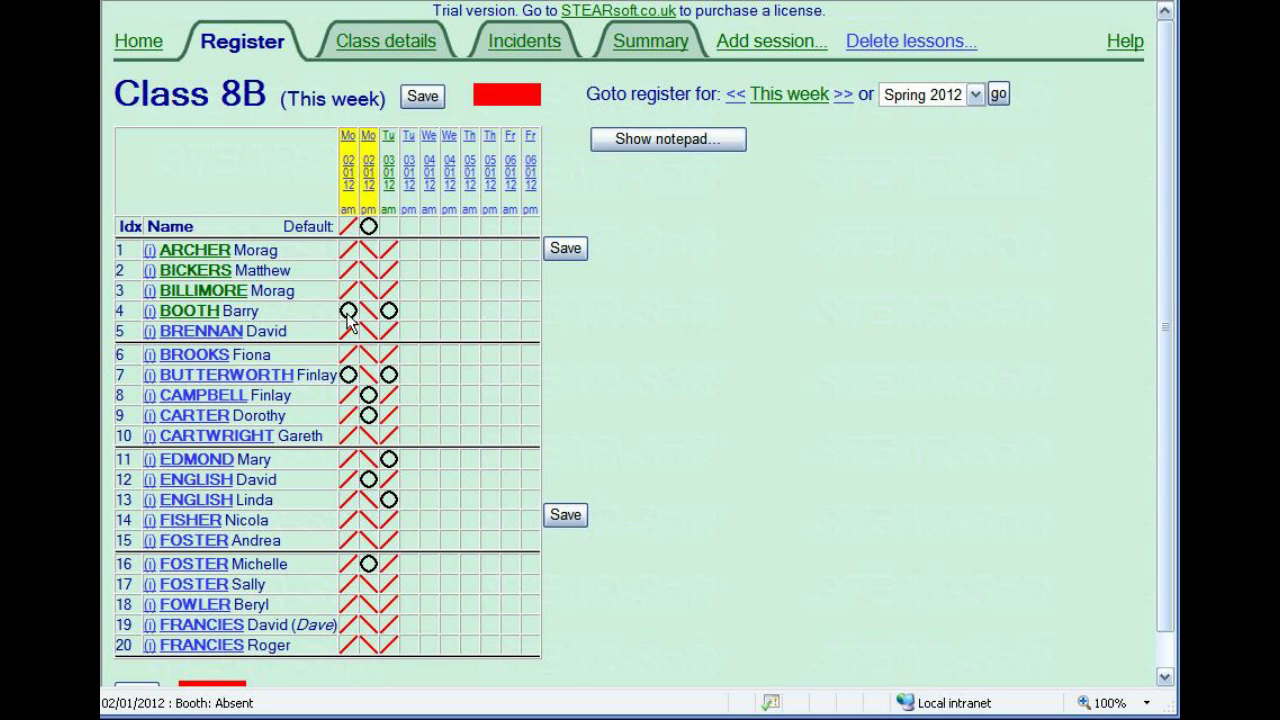
Give students 4 and 7 code M for Monday am, students 8 and 9 code S for pm, and make student 7 late Tuesday.
click(348, 311)
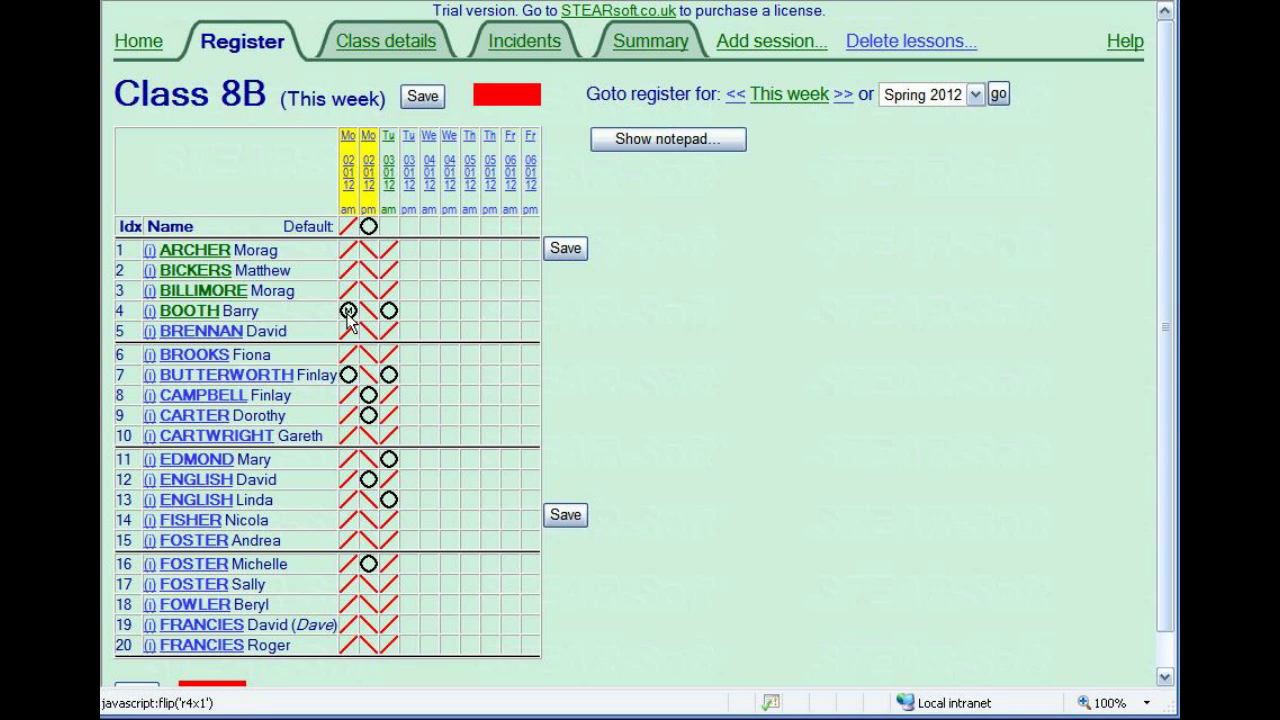
click(349, 376)
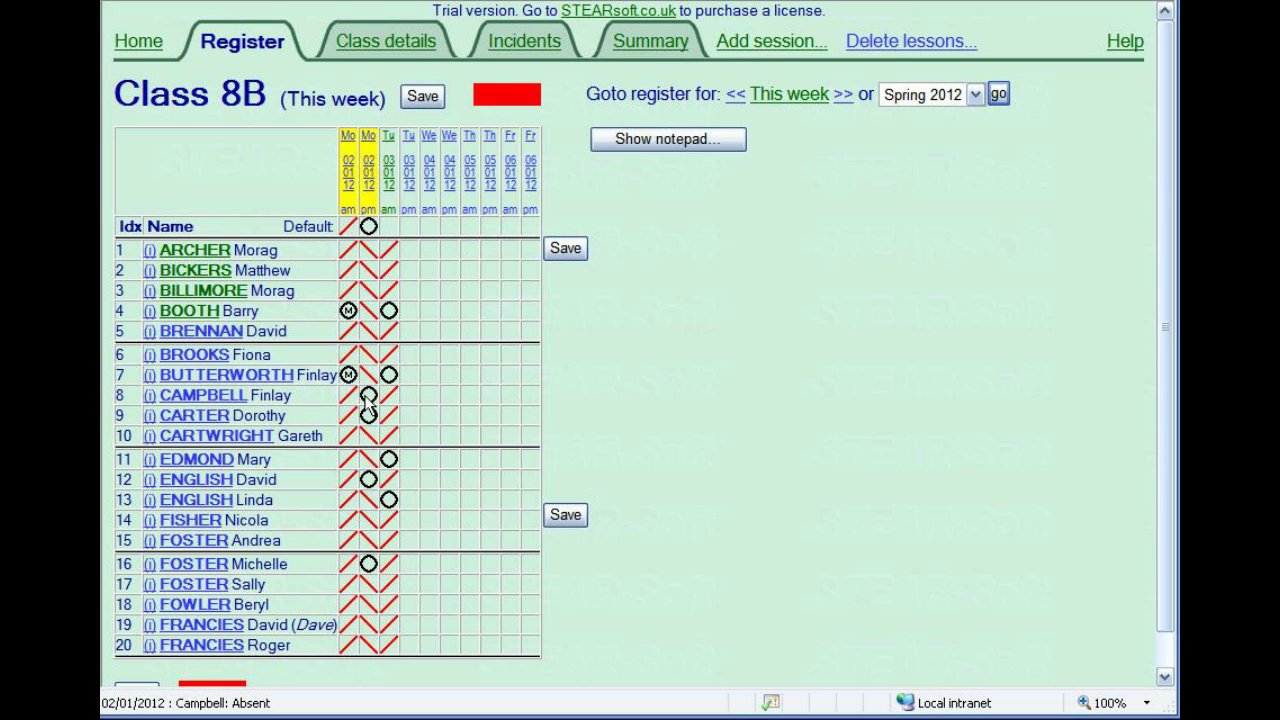
click(368, 395)
click(368, 416)
click(388, 377)
Add the note 'Dentist. Letter received' to student 4's Monday am absence and save the register.
right_click(348, 311)
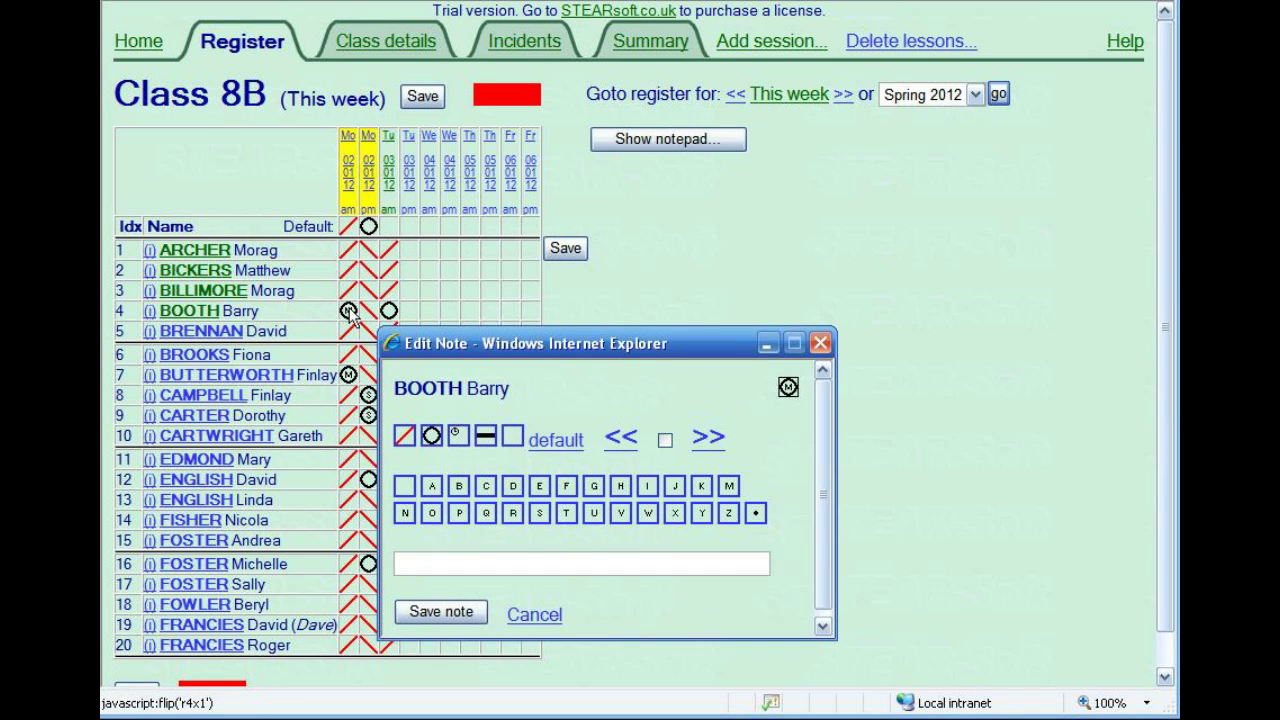
click(467, 568)
text(Den)
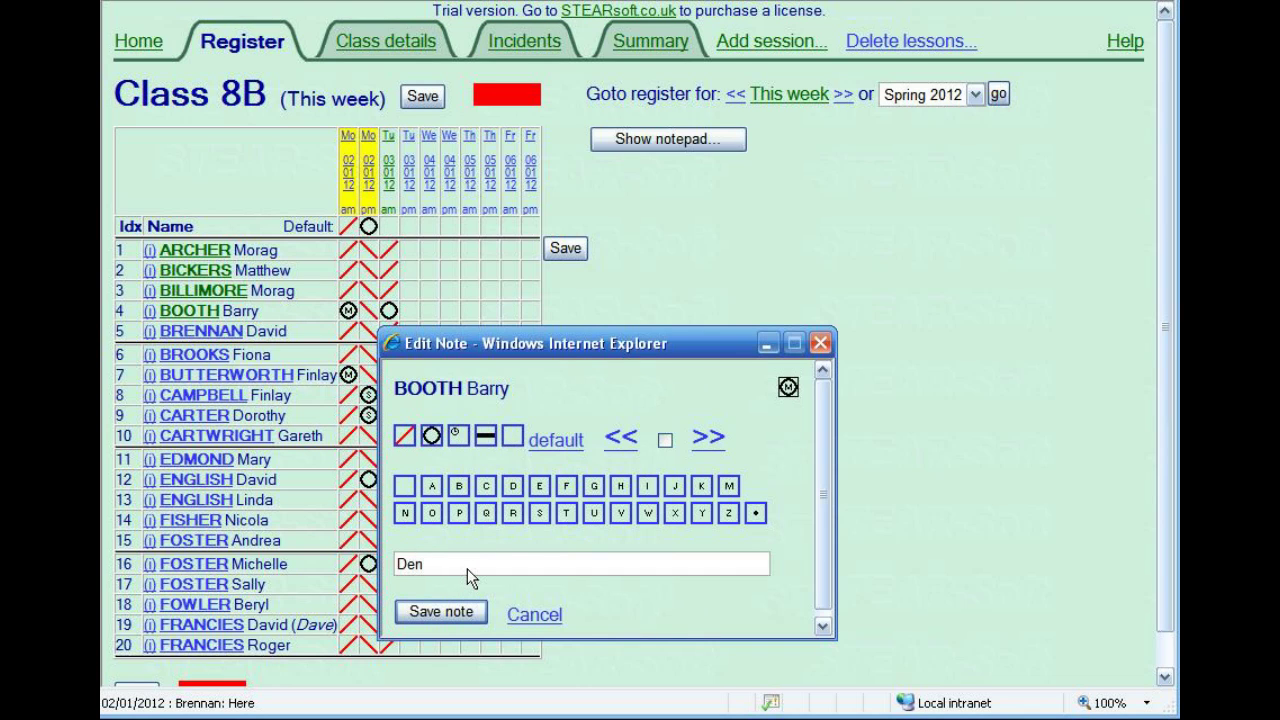
text(tist. Letter received)
click(453, 612)
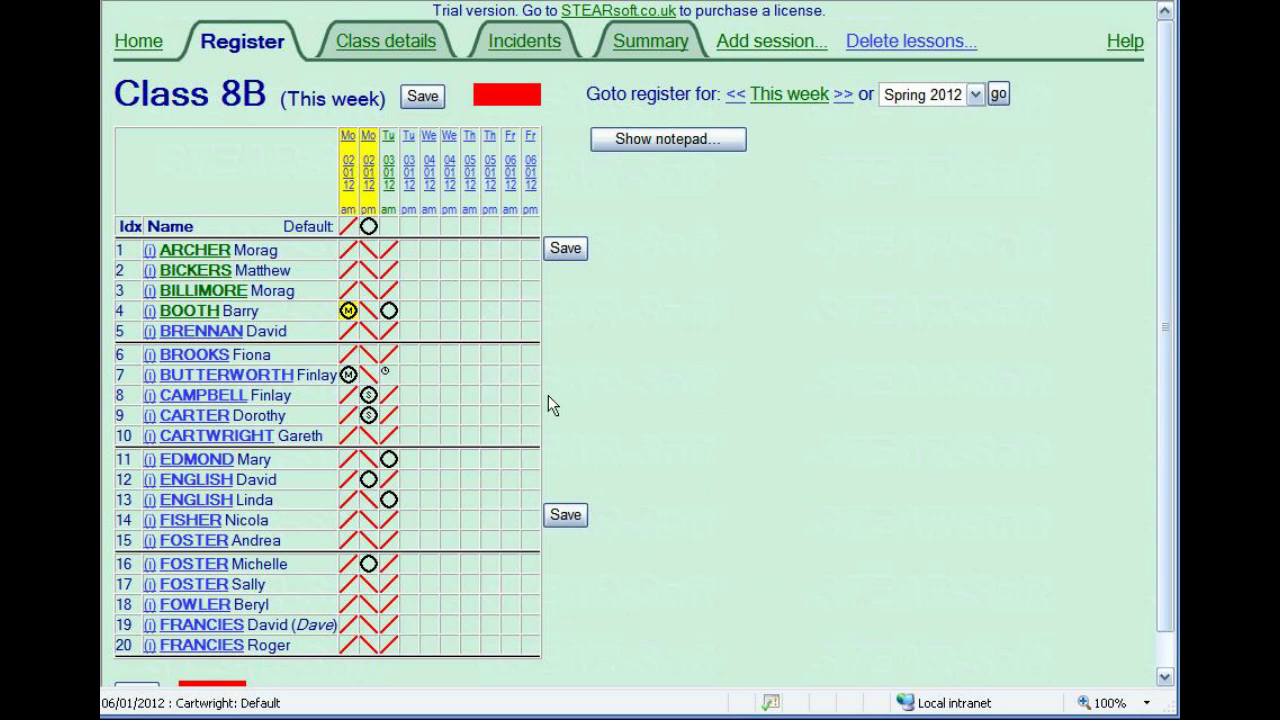
click(566, 249)
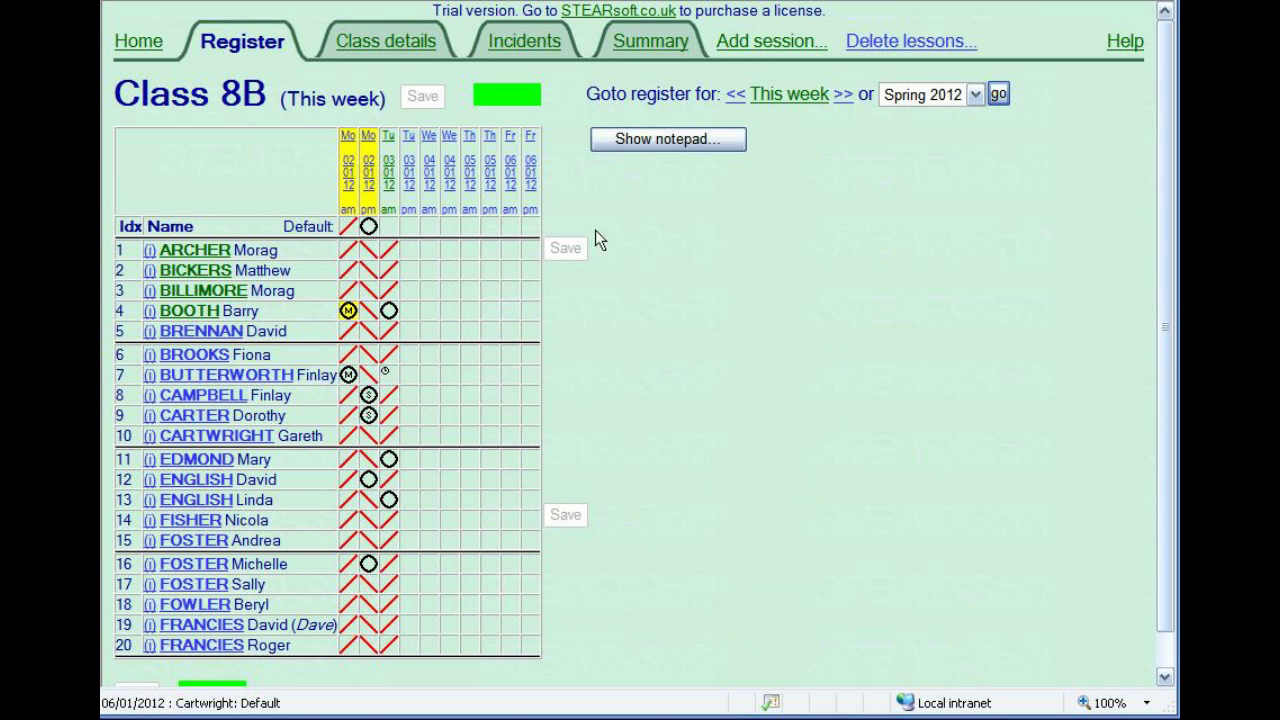
Read the Marking basic attendance help page, then go back to the Welcome home page.
click(1131, 45)
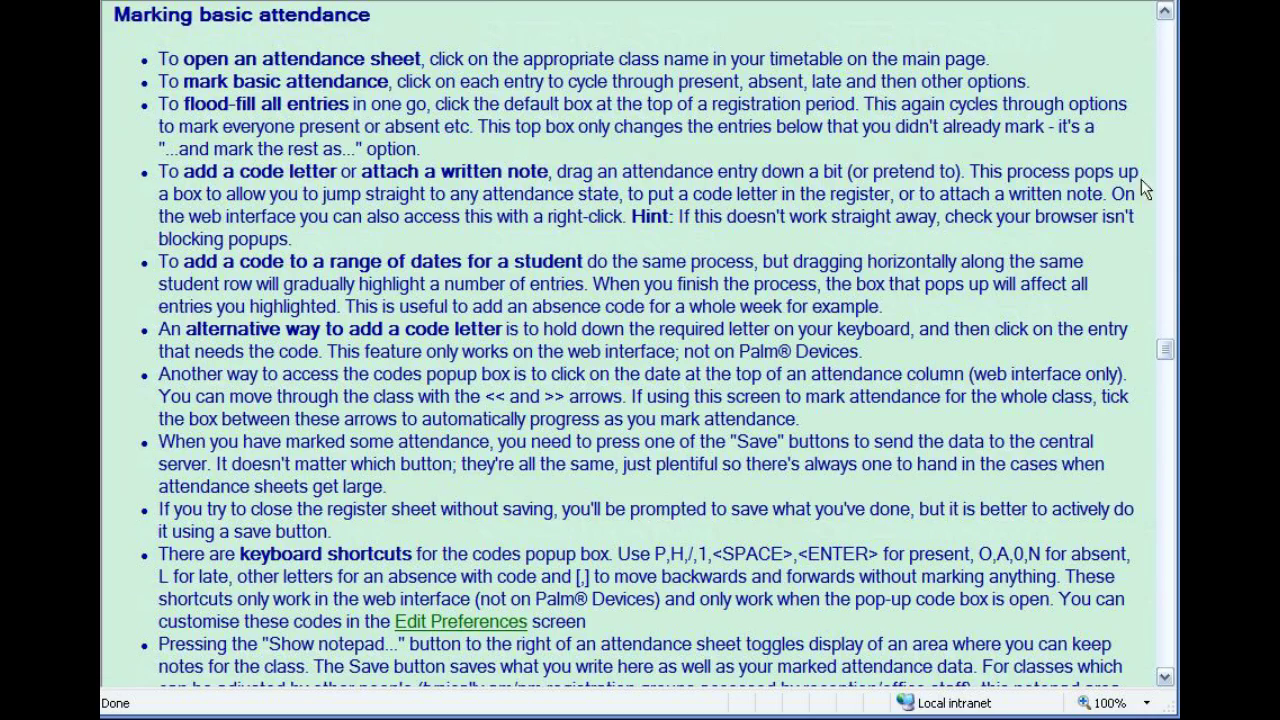
drag(1167, 349, 1170, 35)
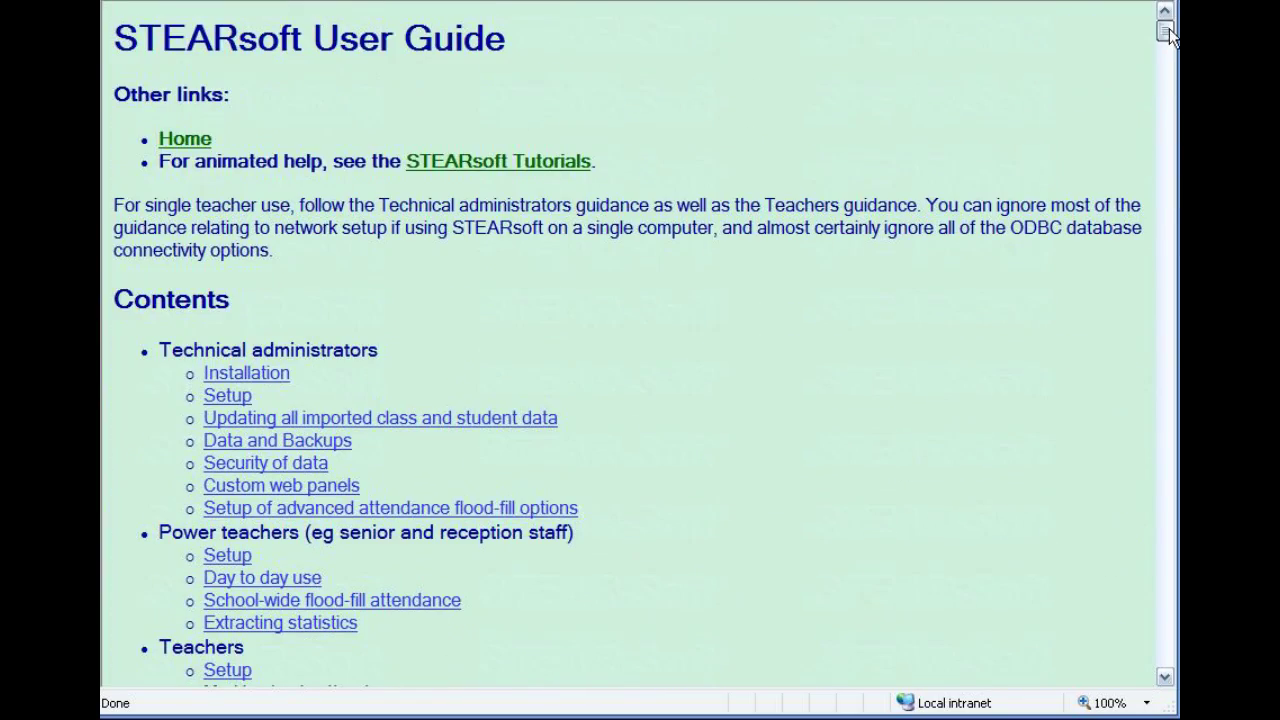
click(197, 148)
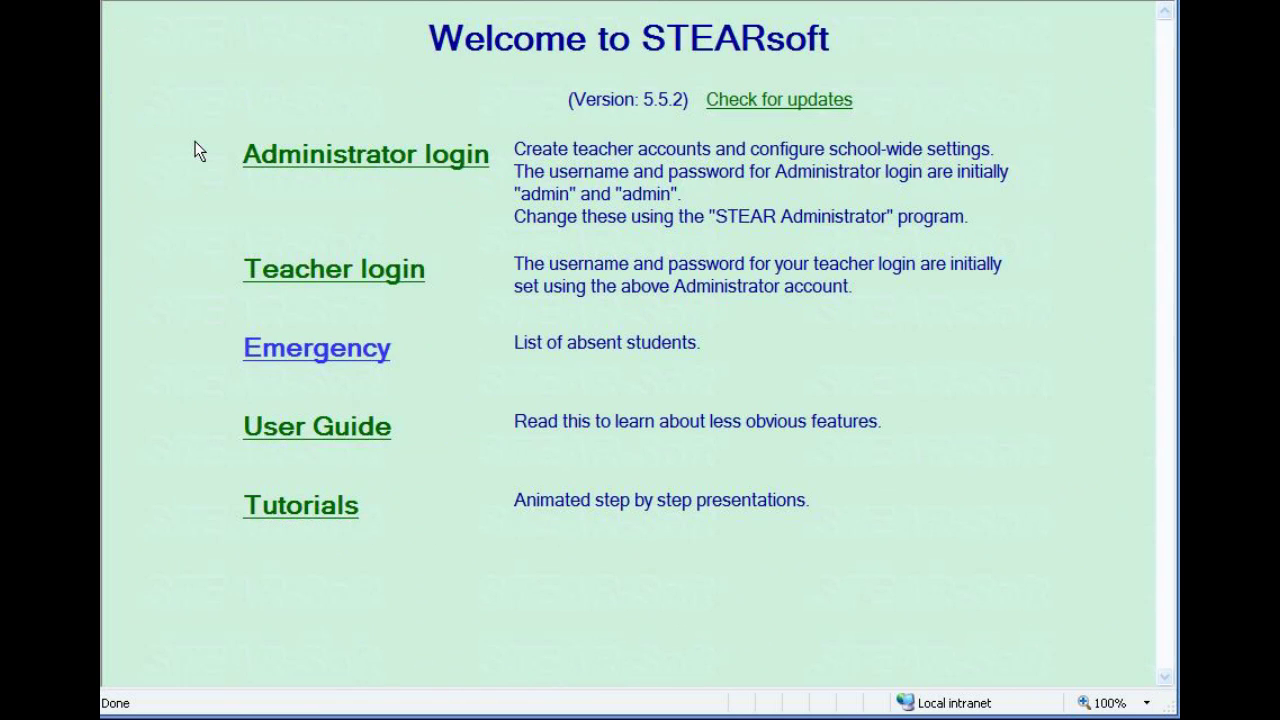